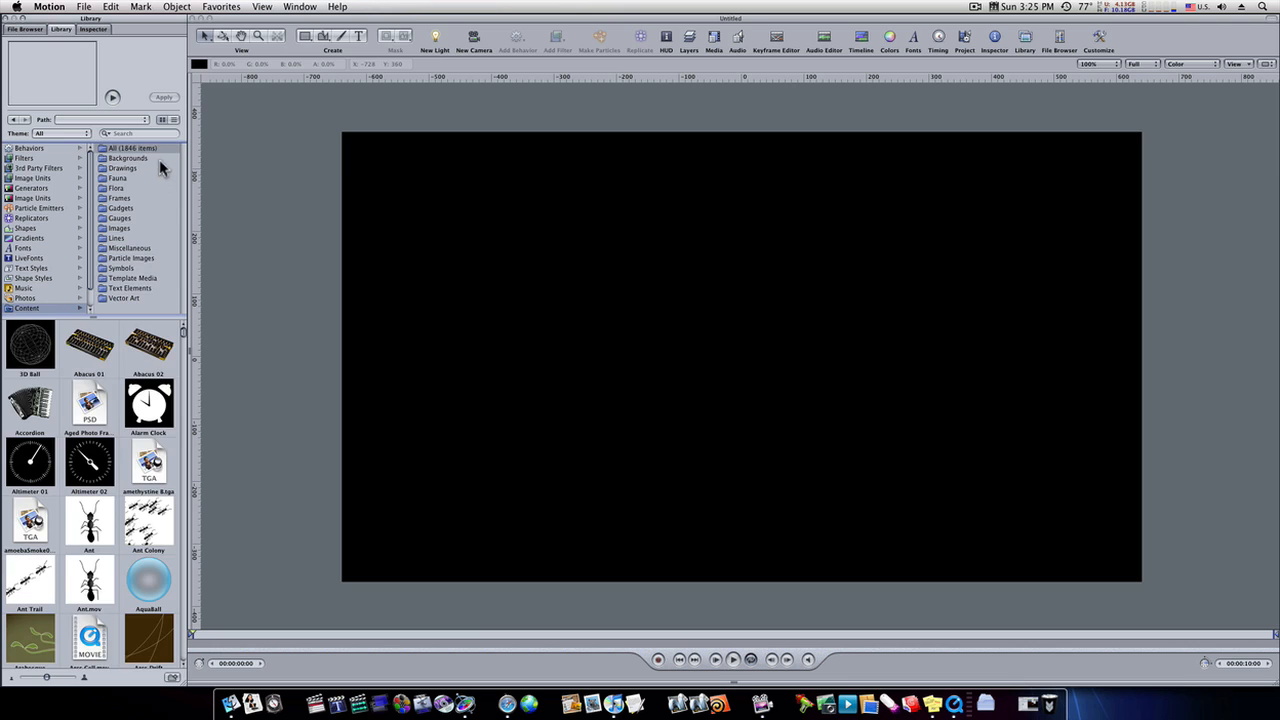
- Search the library for "basic" and add the basic blur image to the project
left_click(150, 134)
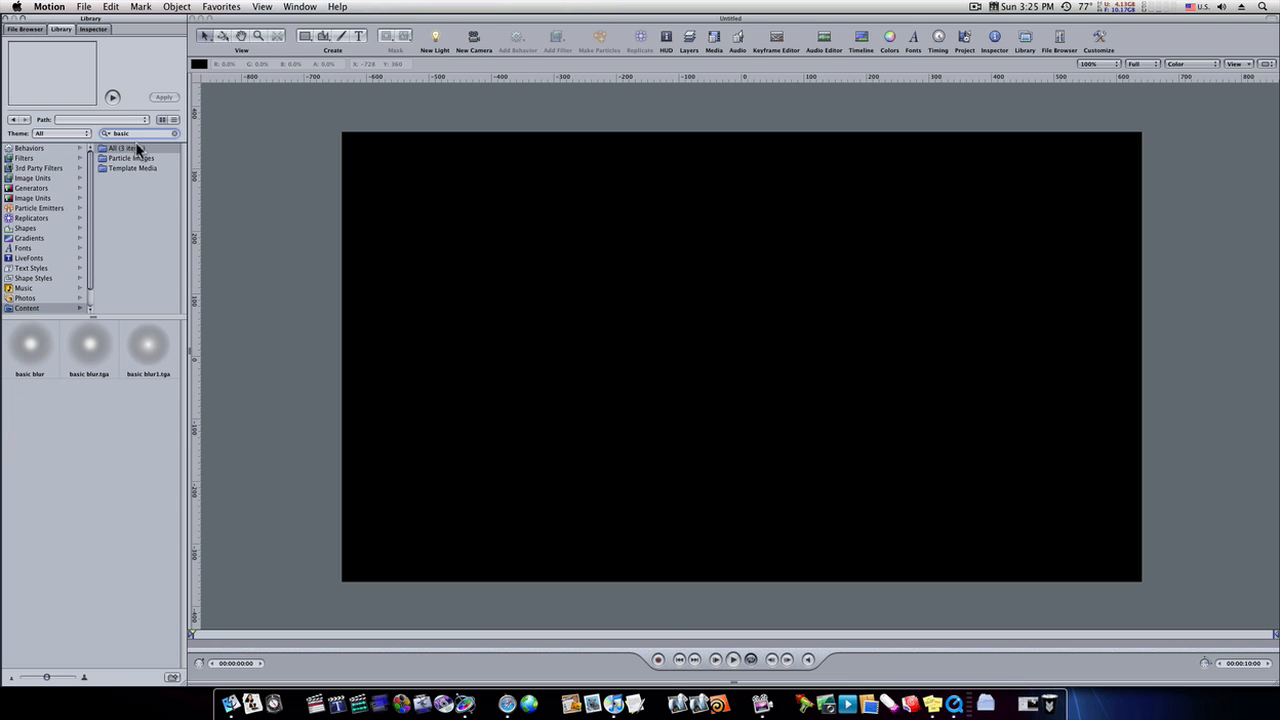
left_click(43, 342)
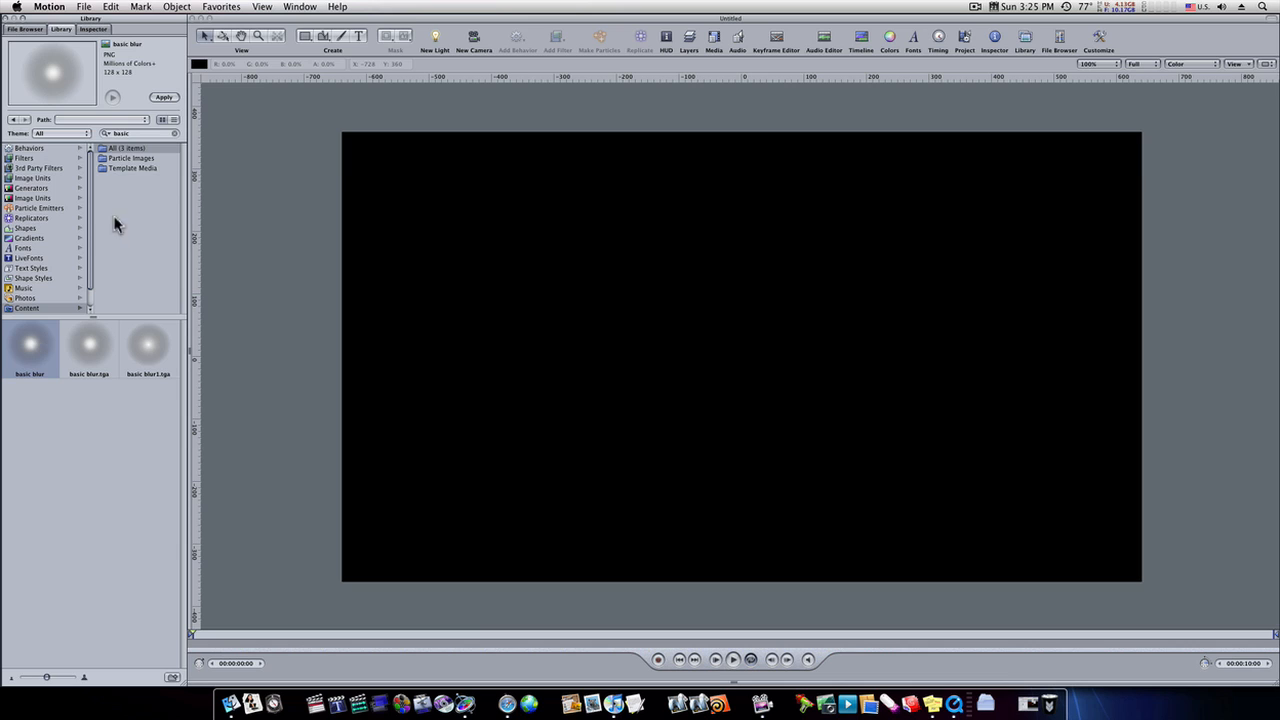
left_click(163, 97)
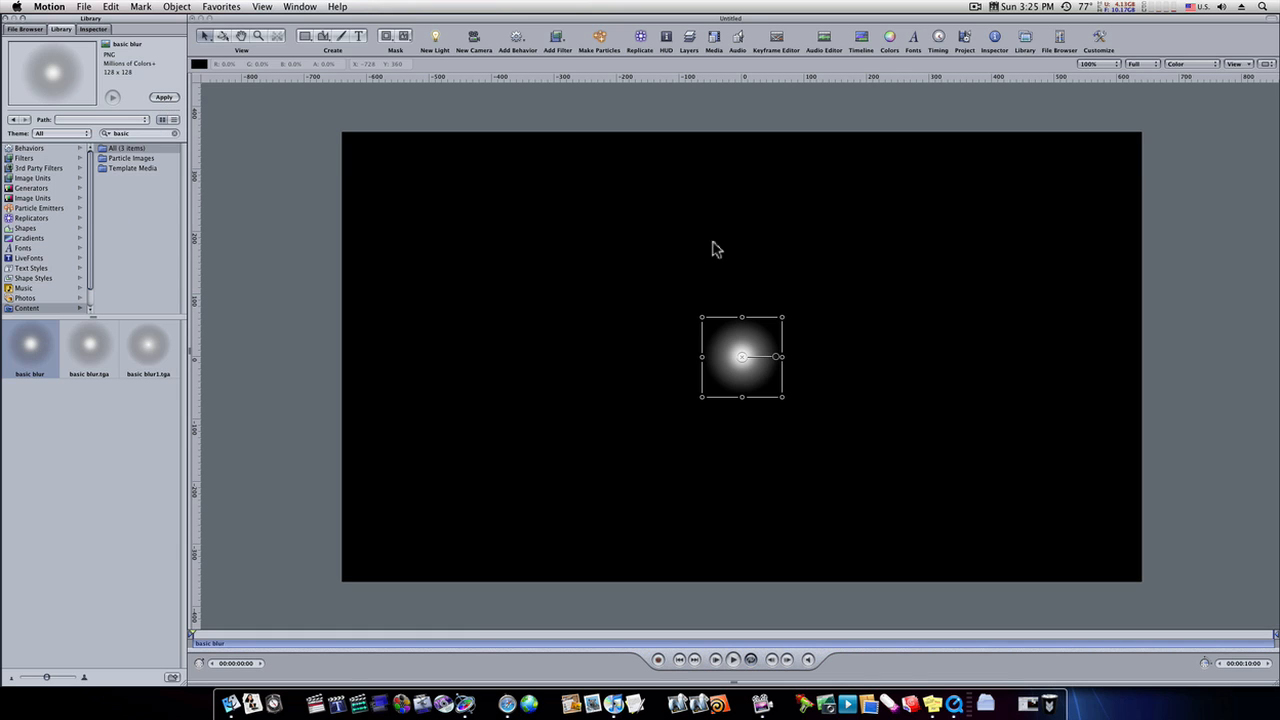
- Show the project's layers and rename the basic blur layer as "center"
left_click(689, 37)
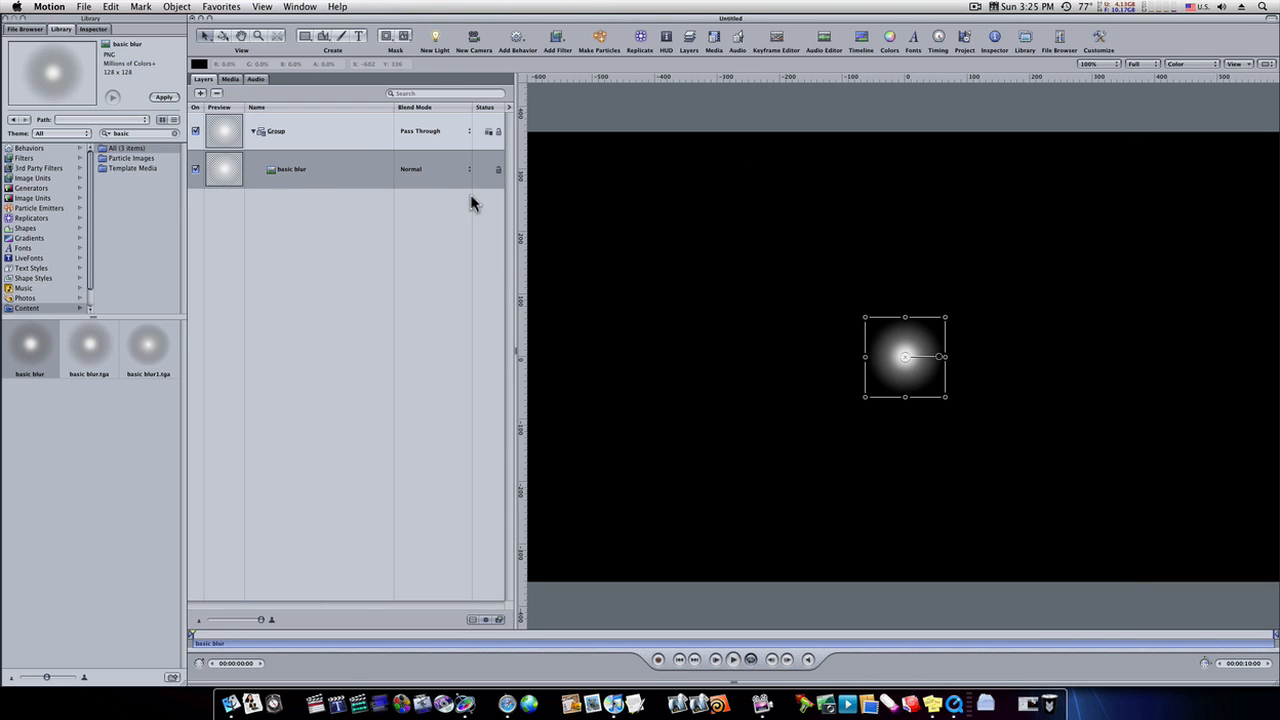
left_click(317, 172)
double_click(306, 169)
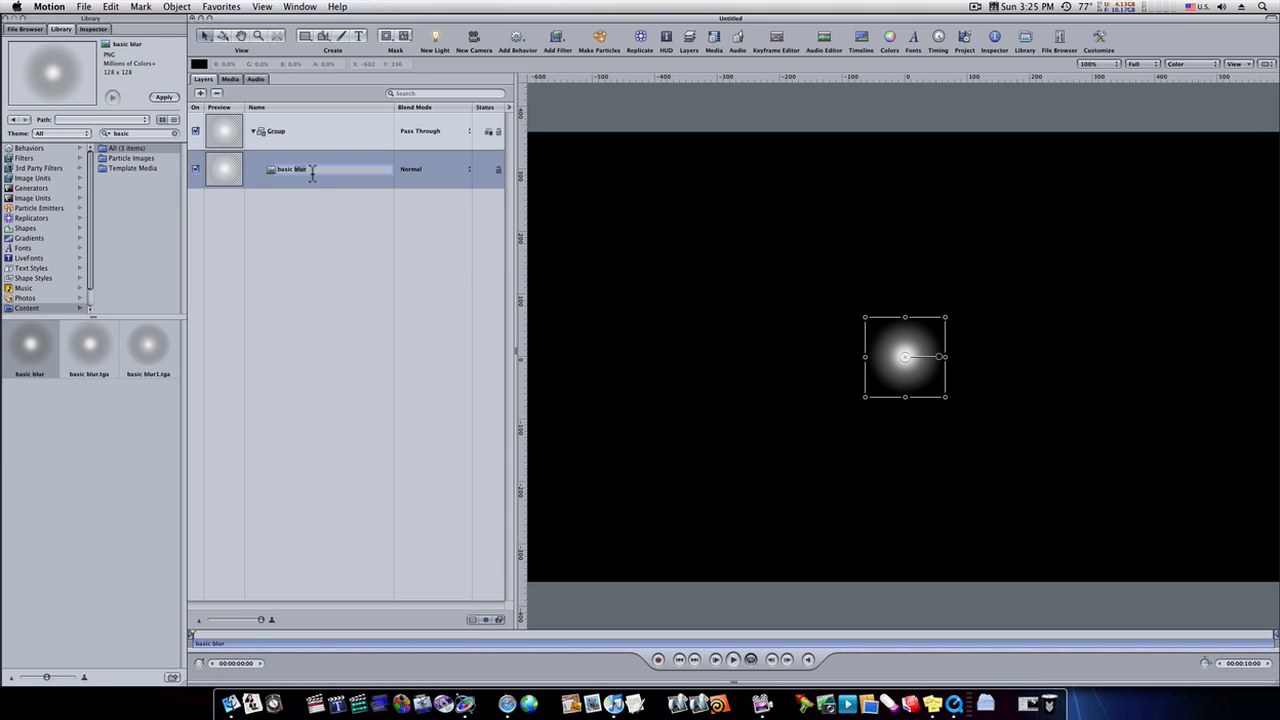
left_click_drag(315, 172, 271, 172)
type("center")
key("Return")
- Duplicate the center layer and name the copy "around"
key("super+d")
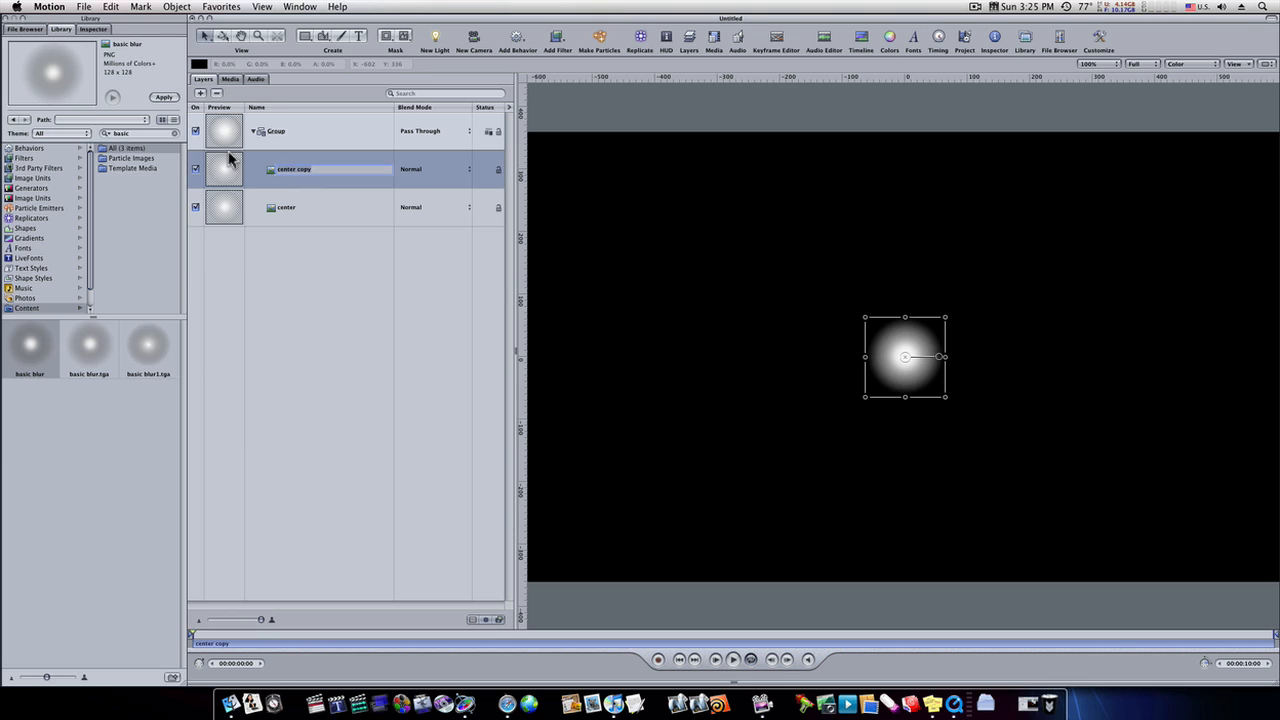
type("around")
key("Return")
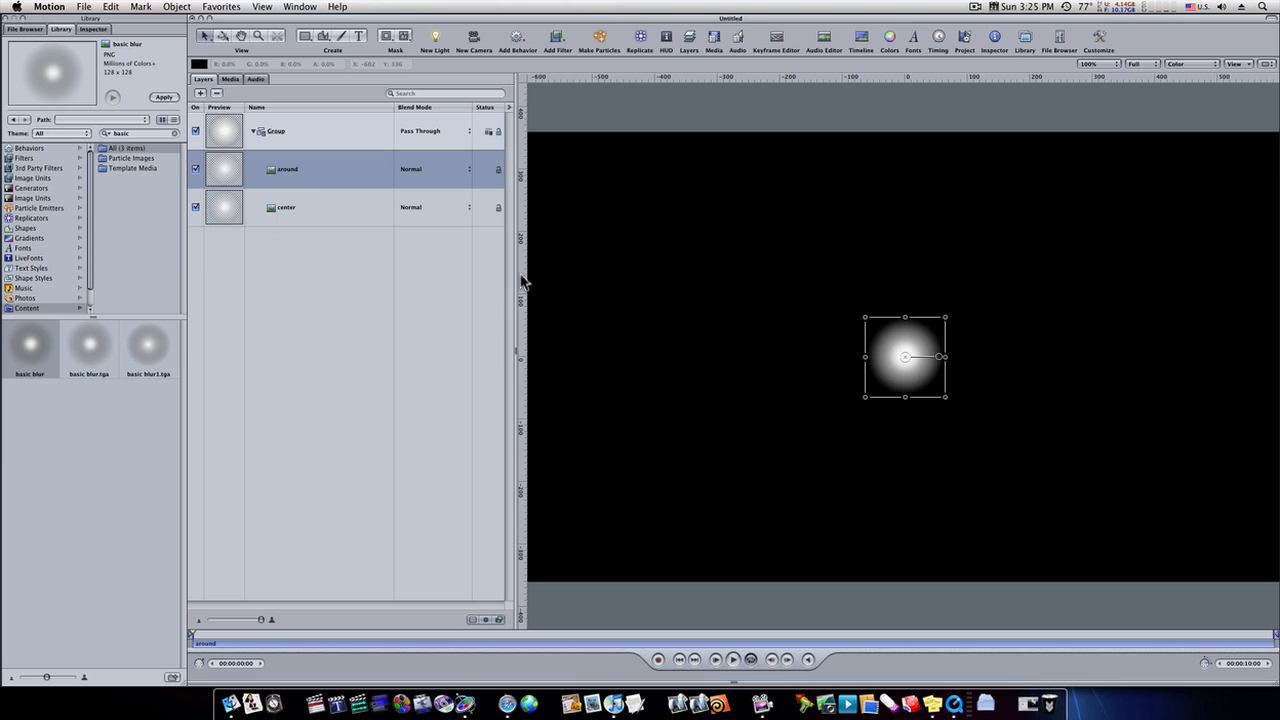
- Move the around image above the center image to about X -1, Y 120 and scale it to 33%
left_click_drag(894, 358, 904, 283)
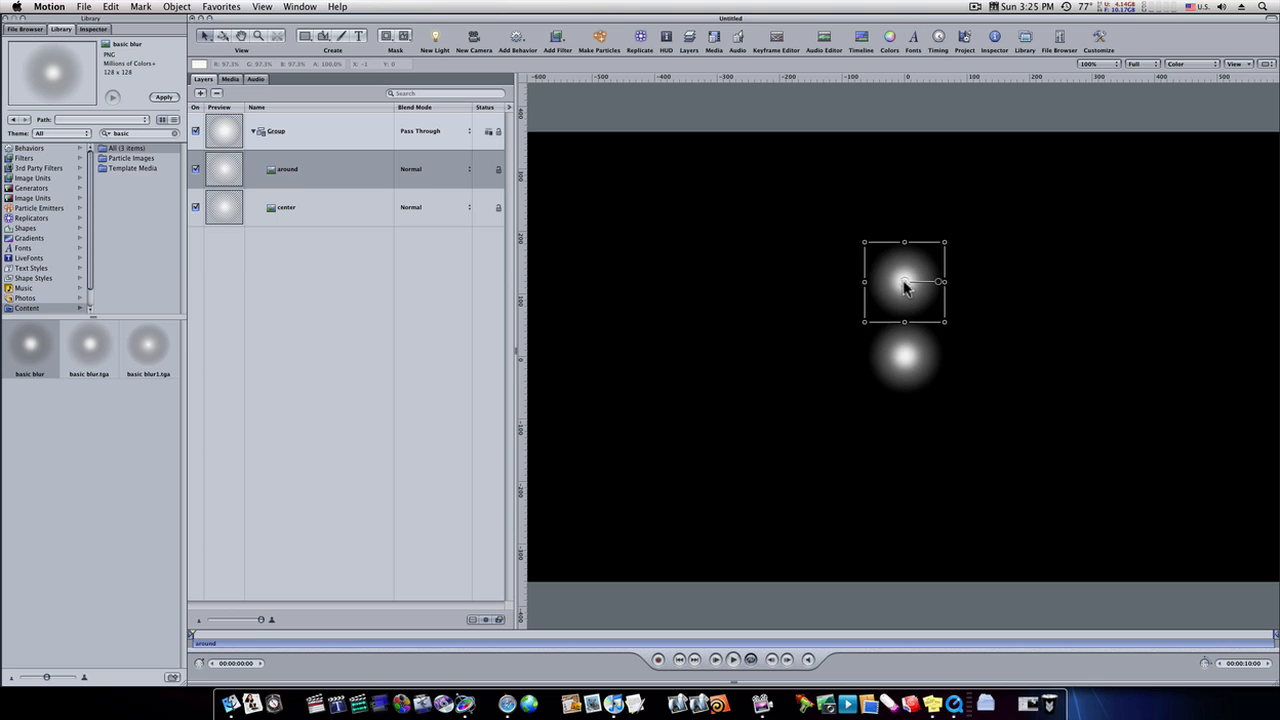
left_click(350, 168)
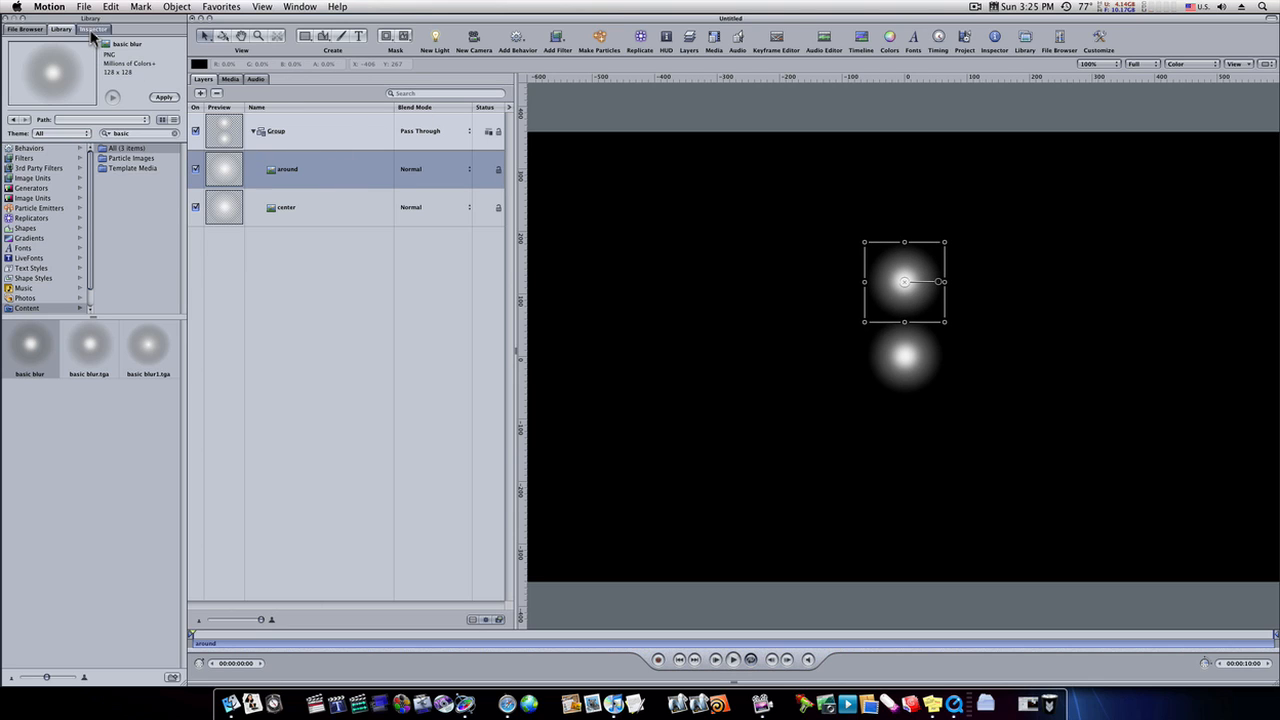
left_click(93, 29)
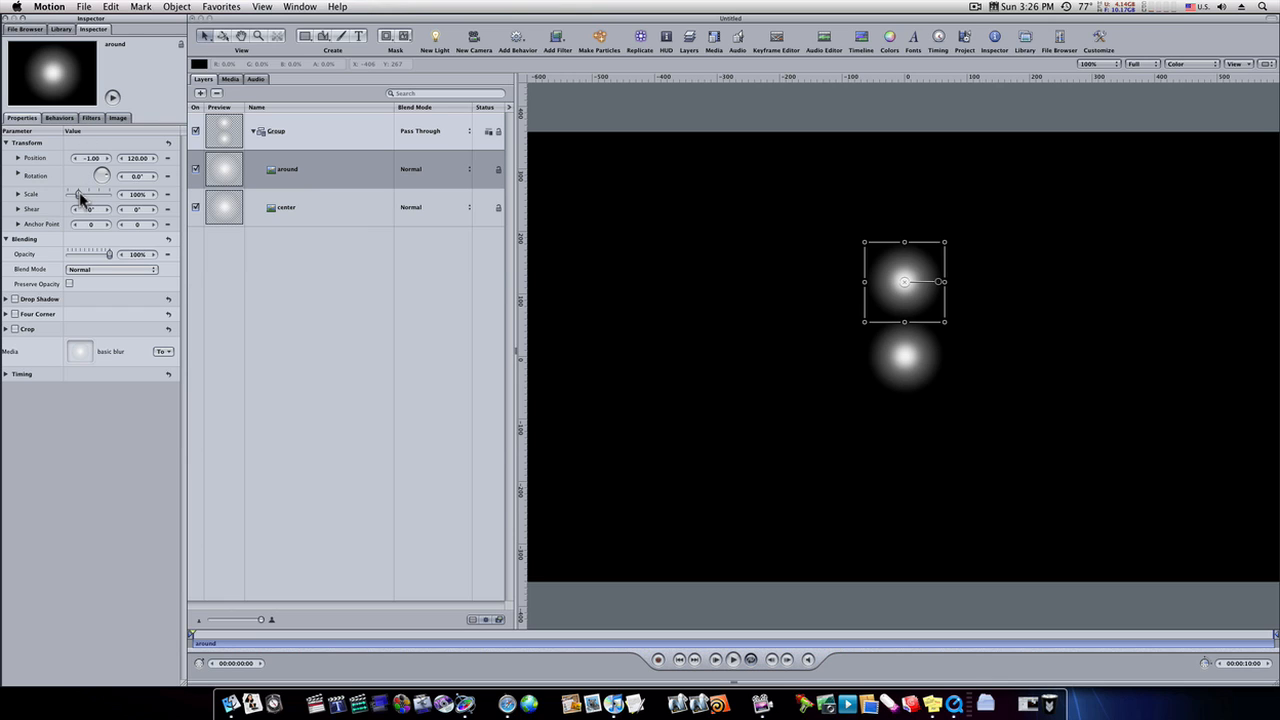
left_click_drag(80, 197, 72, 199)
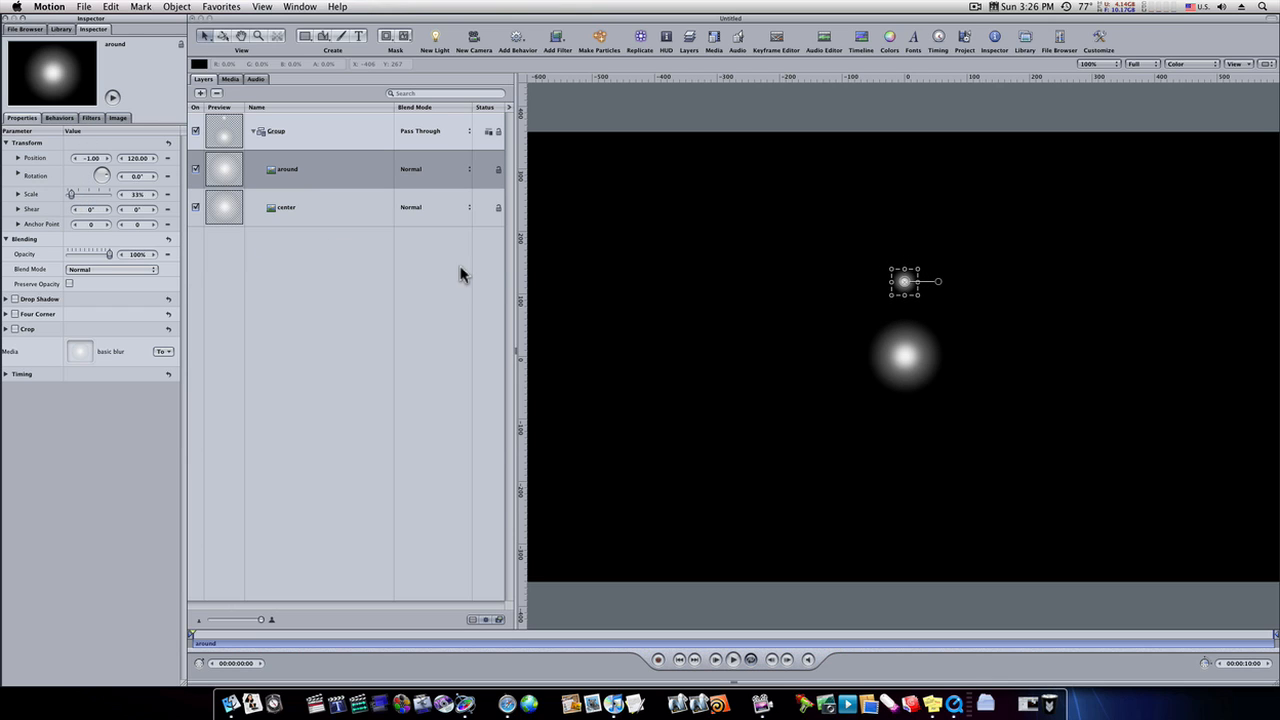
- Make a particle emitter from the around layer and add the Orbit Around simulation behavior to it
left_click(330, 177)
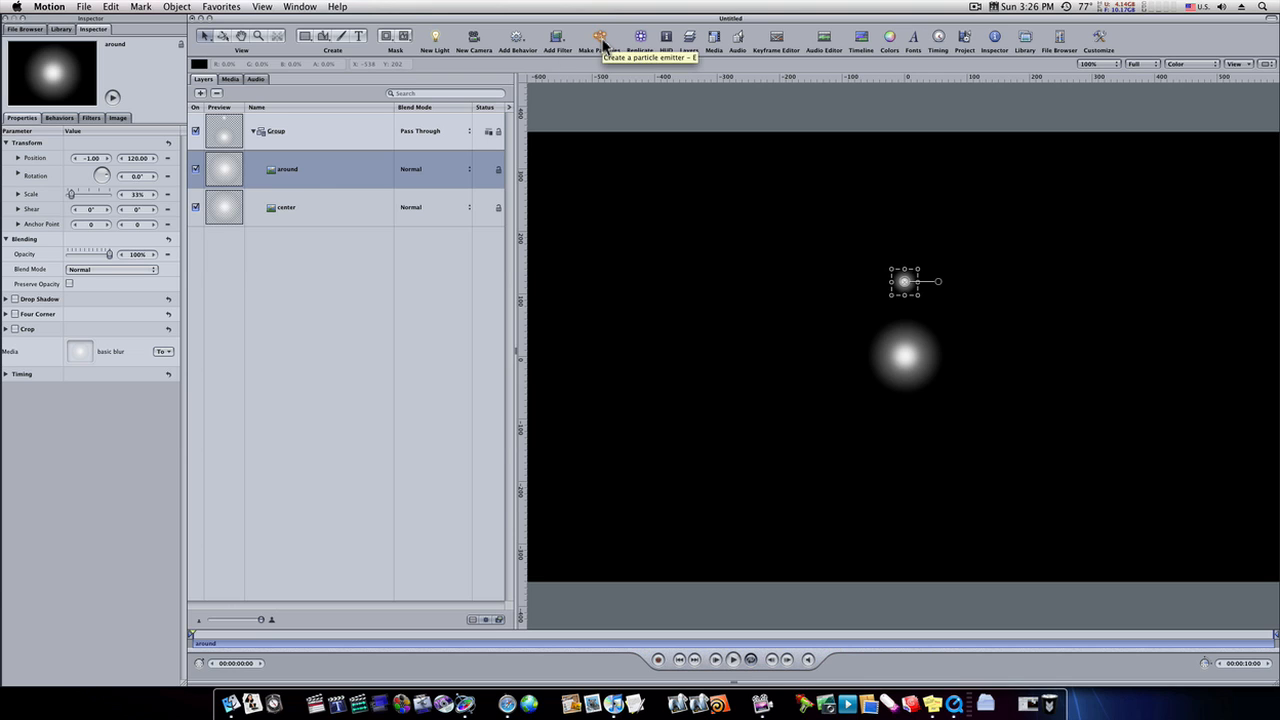
left_click(600, 40)
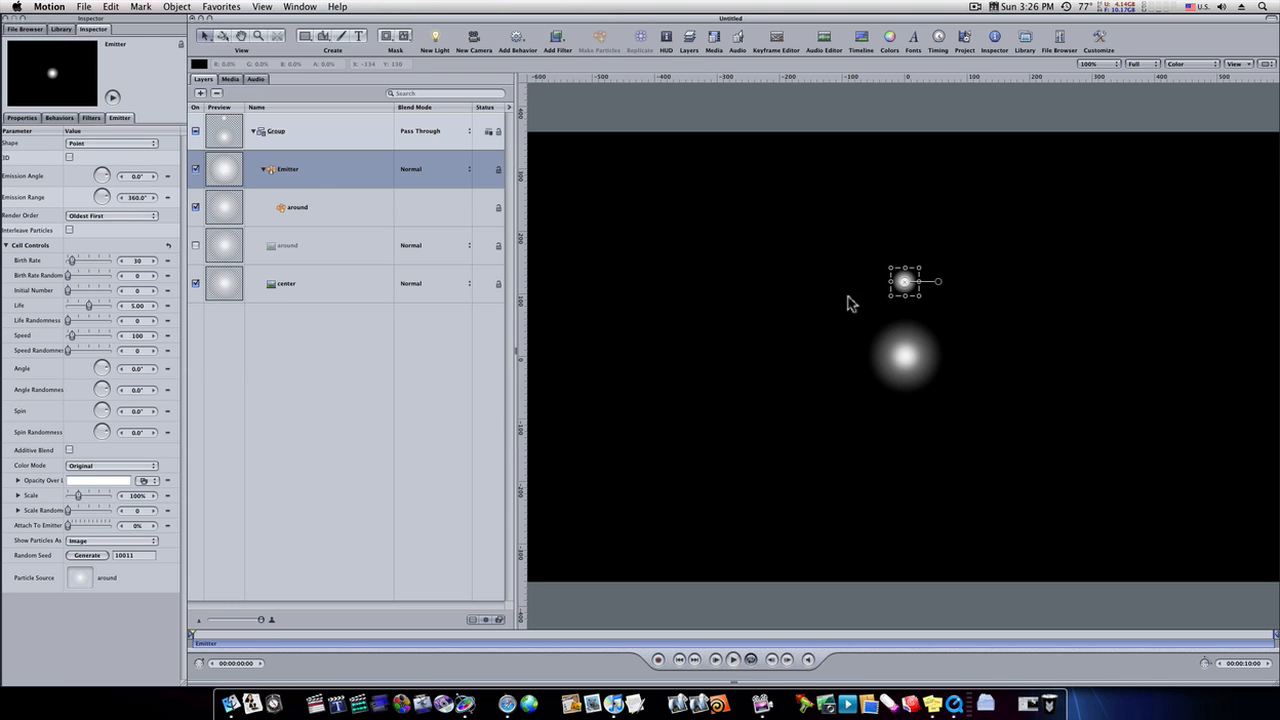
left_click_drag(296, 192, 293, 187)
left_click(517, 42)
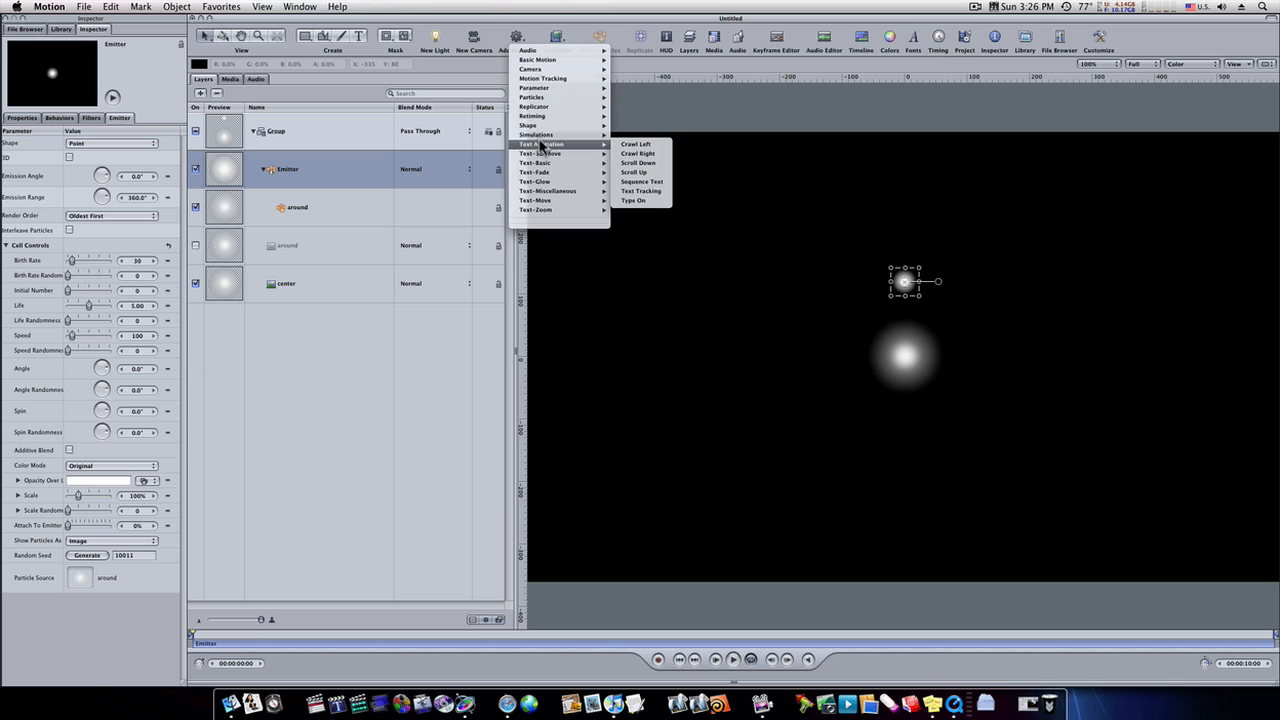
mouse_move(545, 134)
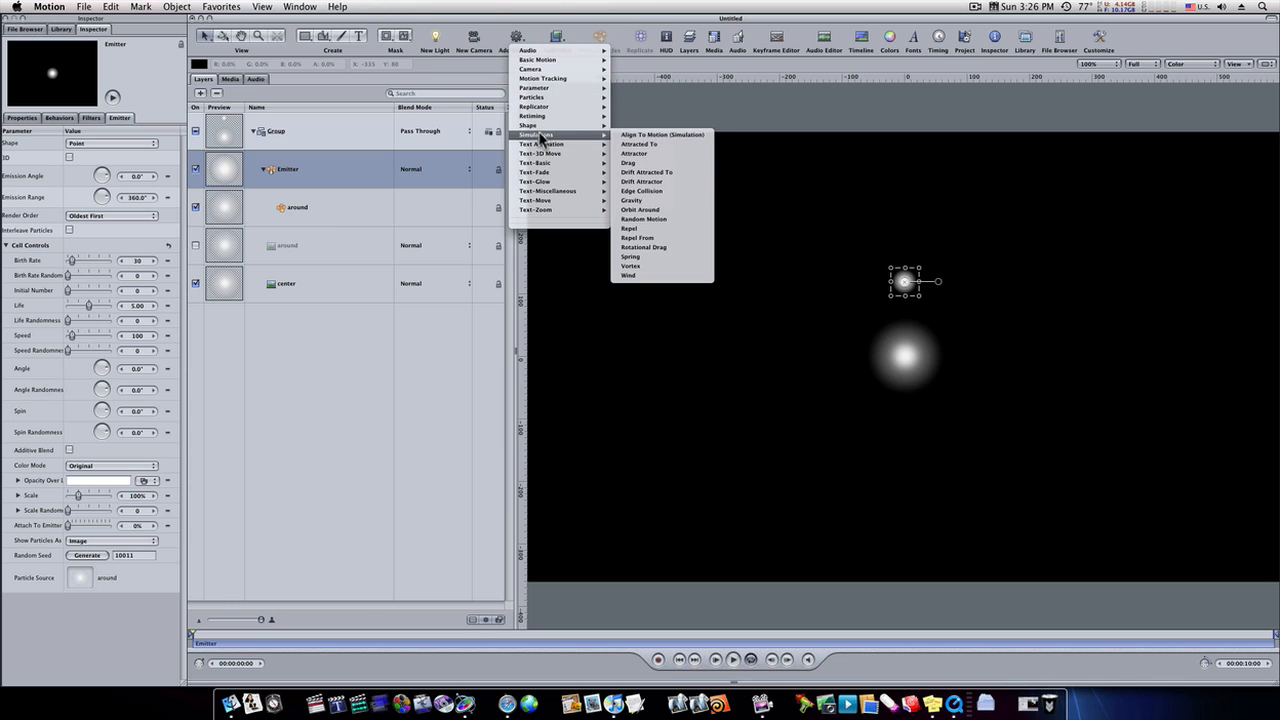
left_click(664, 212)
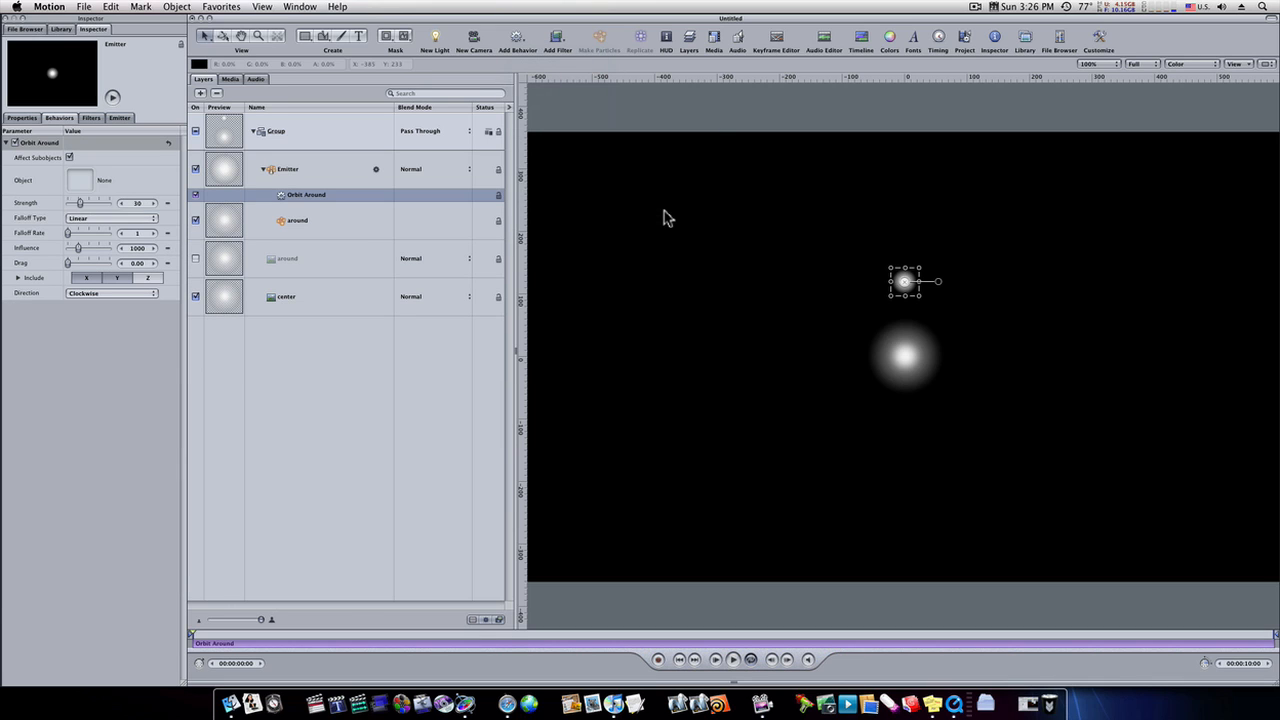
- Set Orbit Around to strength 57 and influence 1700, include the Z axis, and choose Random as the pole axis
left_click(136, 202)
type("57")
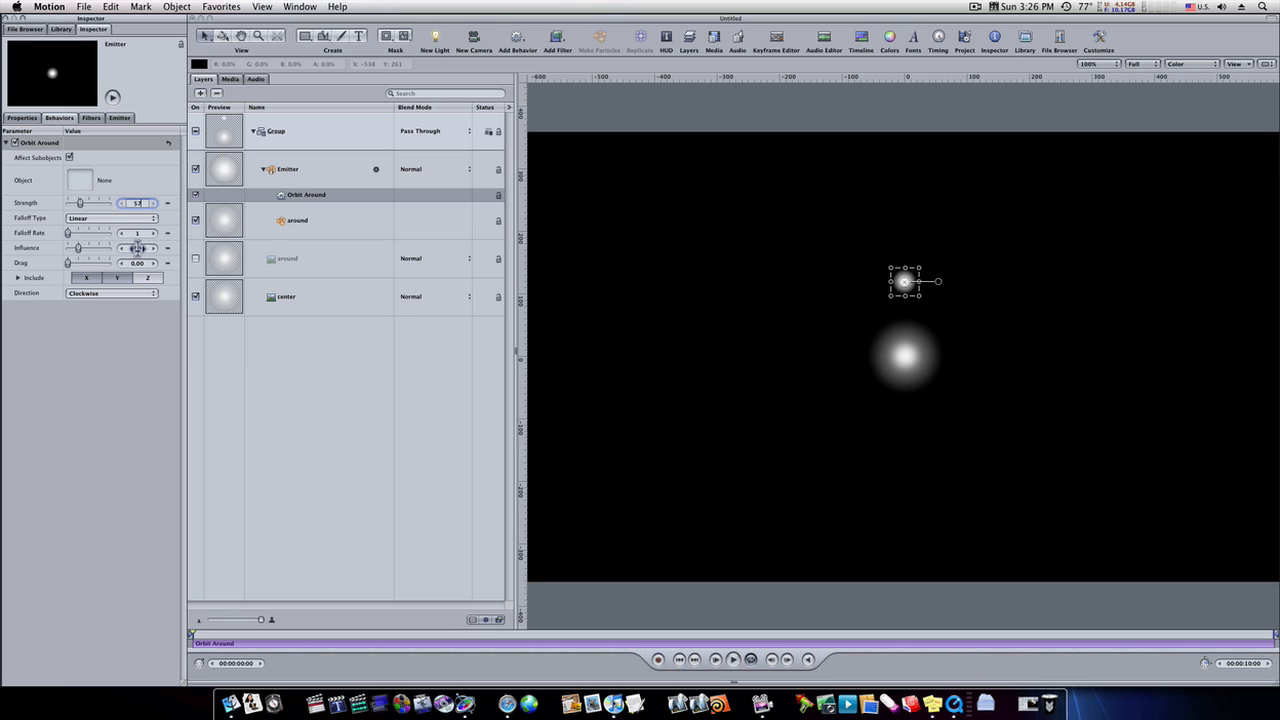
left_click(138, 248)
type("12")
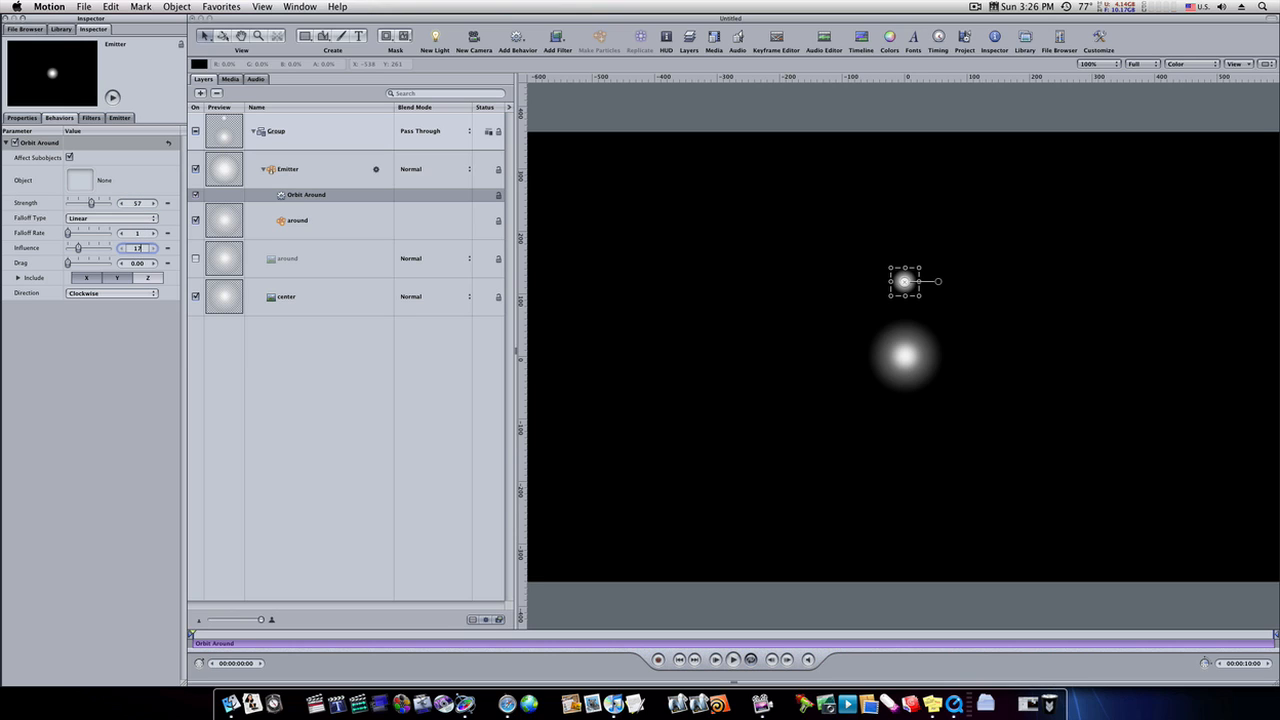
left_click(145, 277)
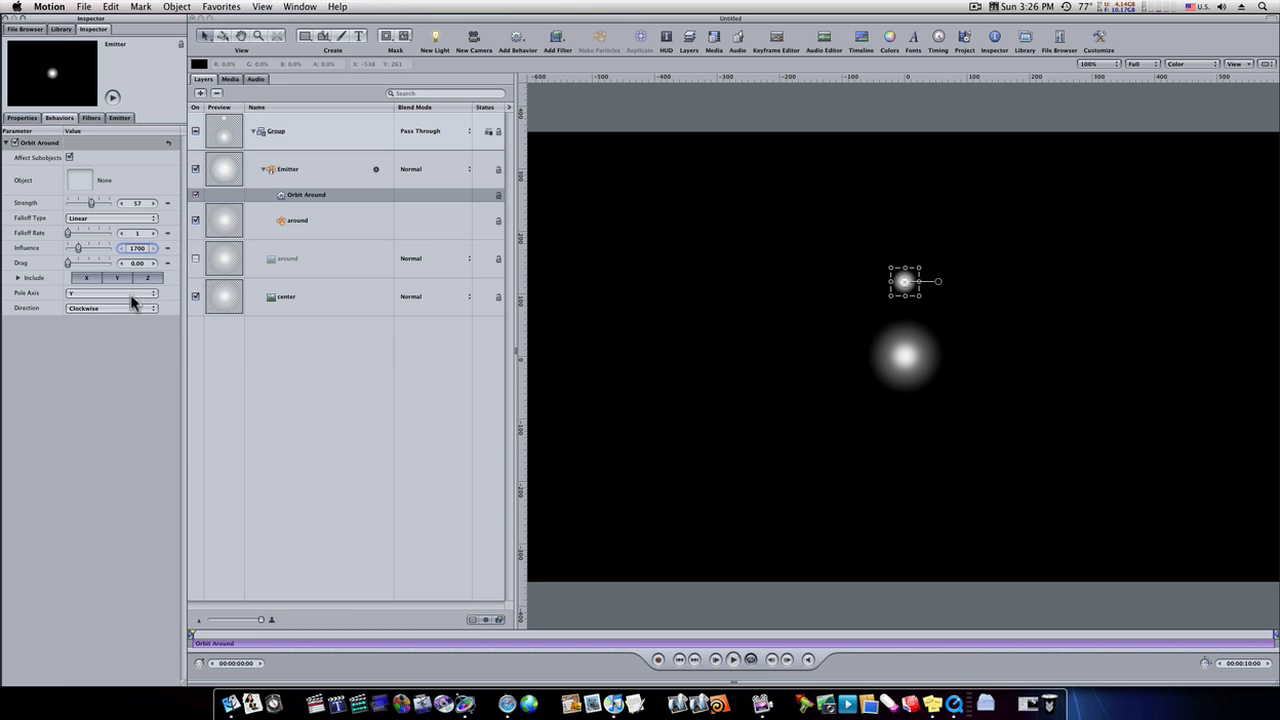
left_click(128, 294)
left_click(82, 316)
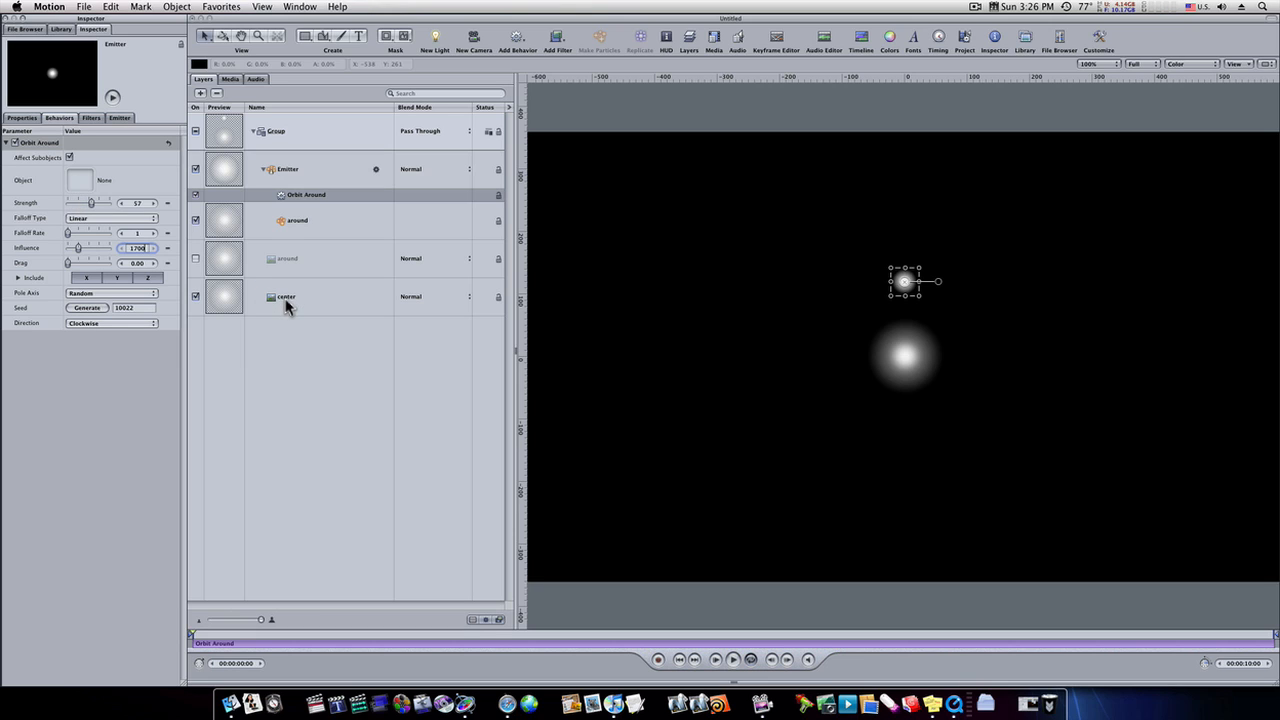
- Assign the center layer as the object to orbit around and preview the animation
left_click_drag(284, 298, 88, 188)
left_click(733, 660)
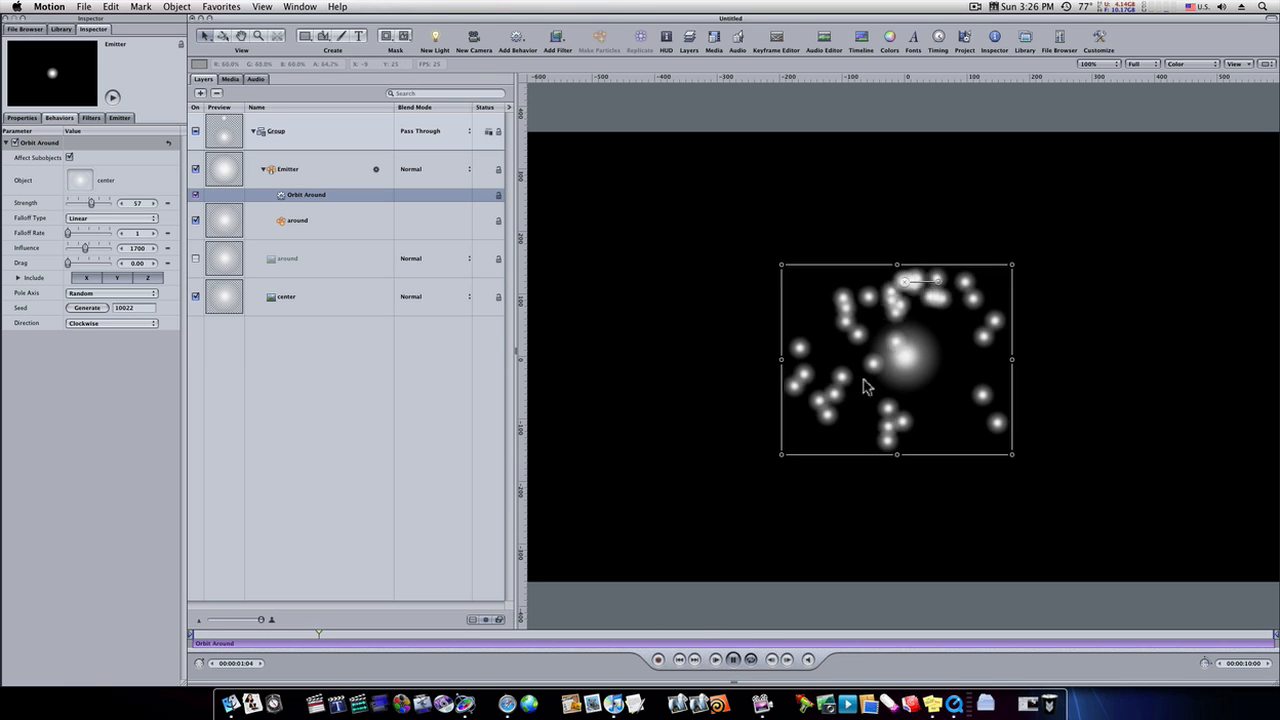
left_click(734, 662)
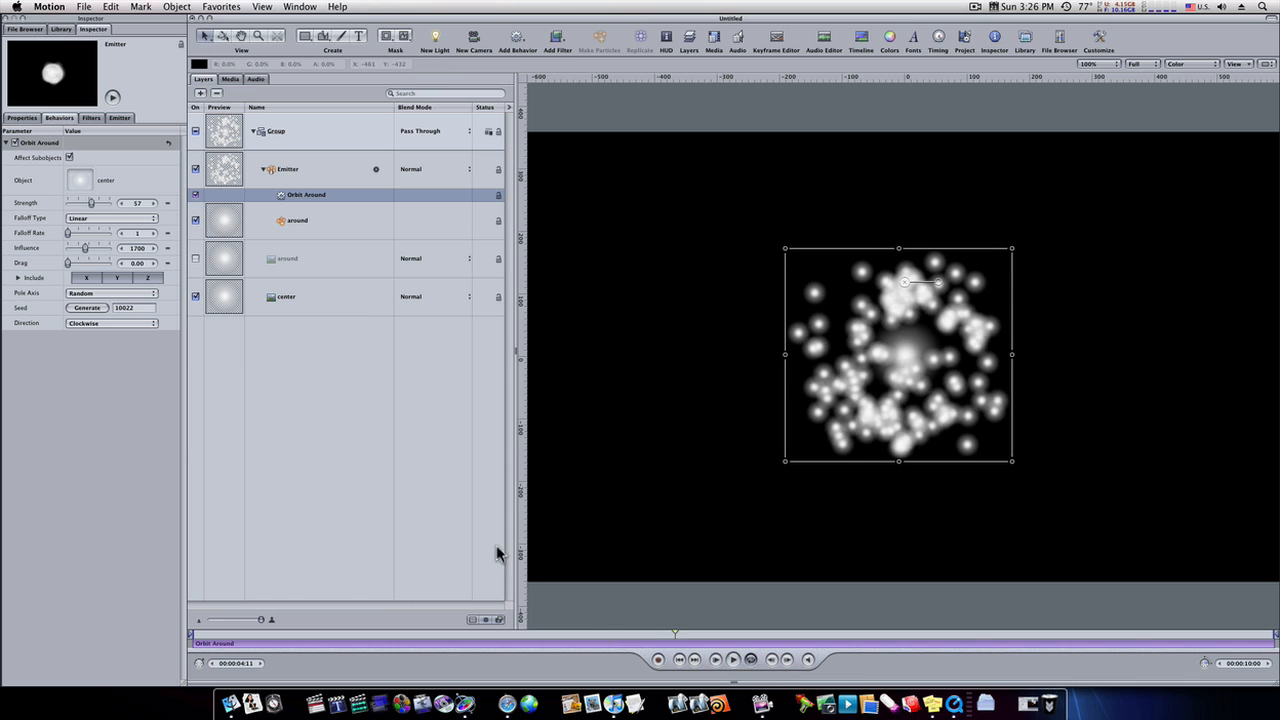
- Hide the center layer and move the playhead back to near the start of the project
left_click(195, 297)
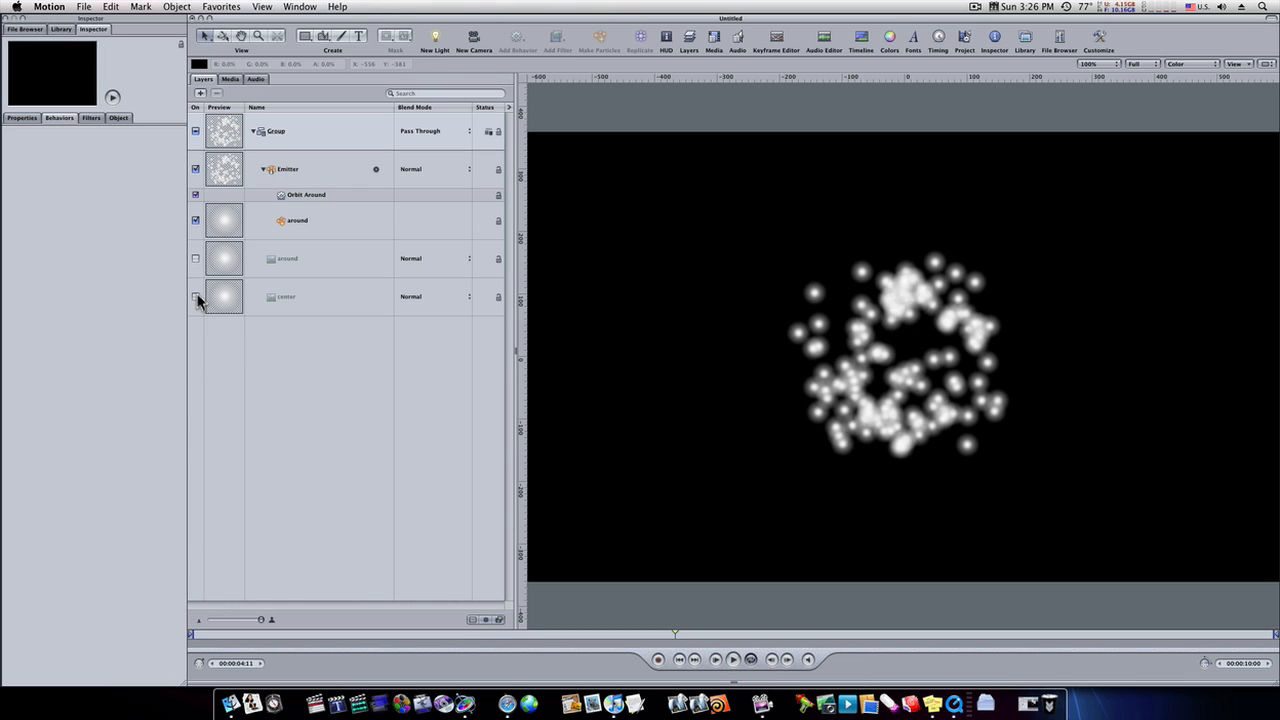
left_click_drag(560, 634, 228, 639)
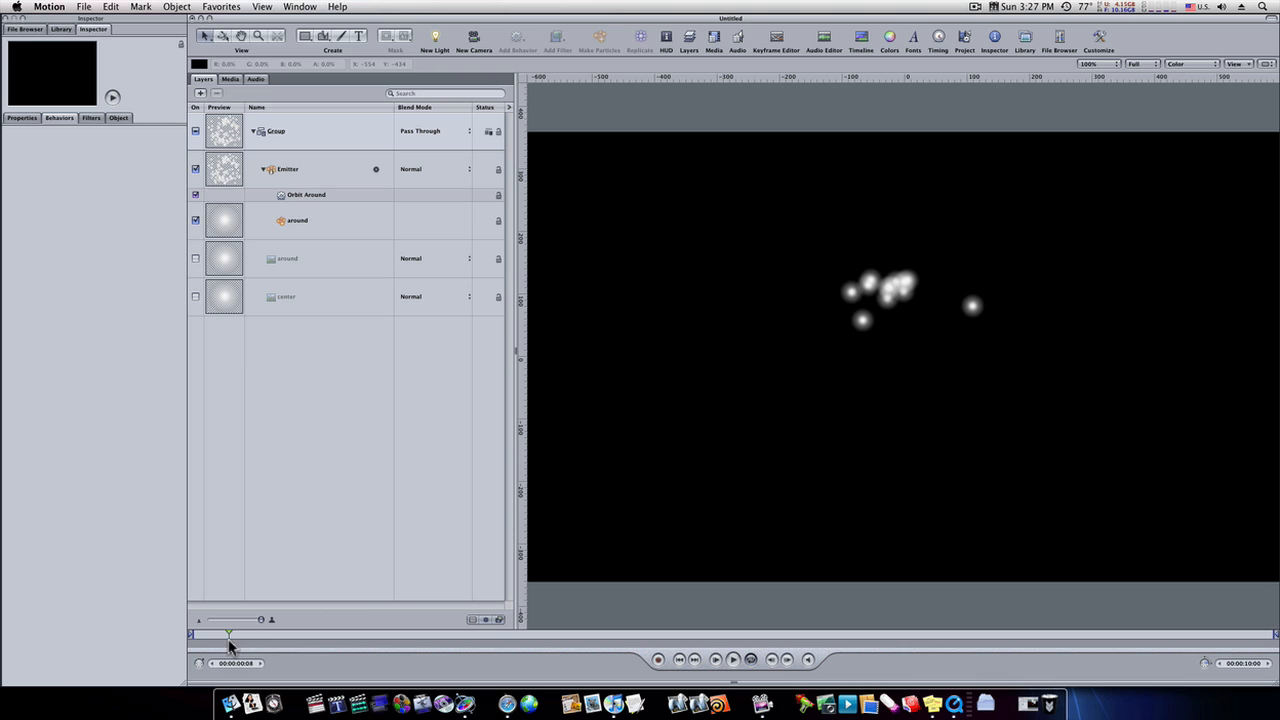
- Make the emitter 3D and set its particle birth rate to 97
left_click(287, 168)
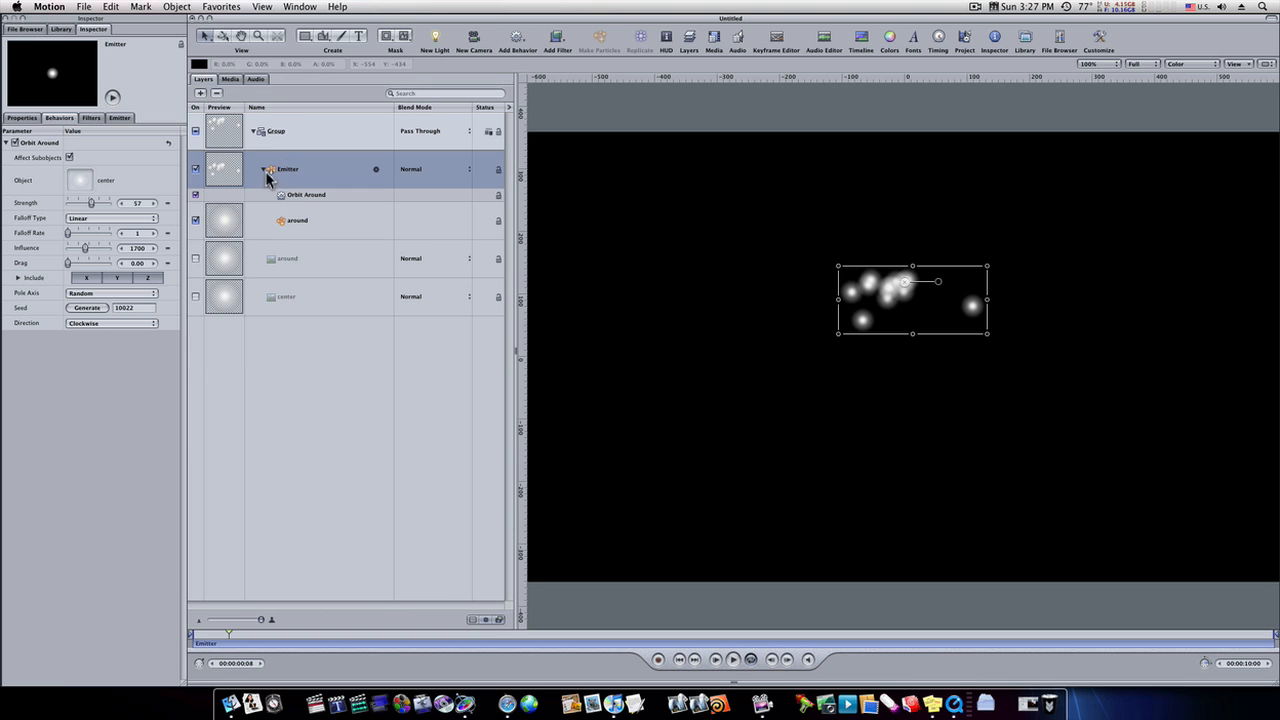
left_click(121, 118)
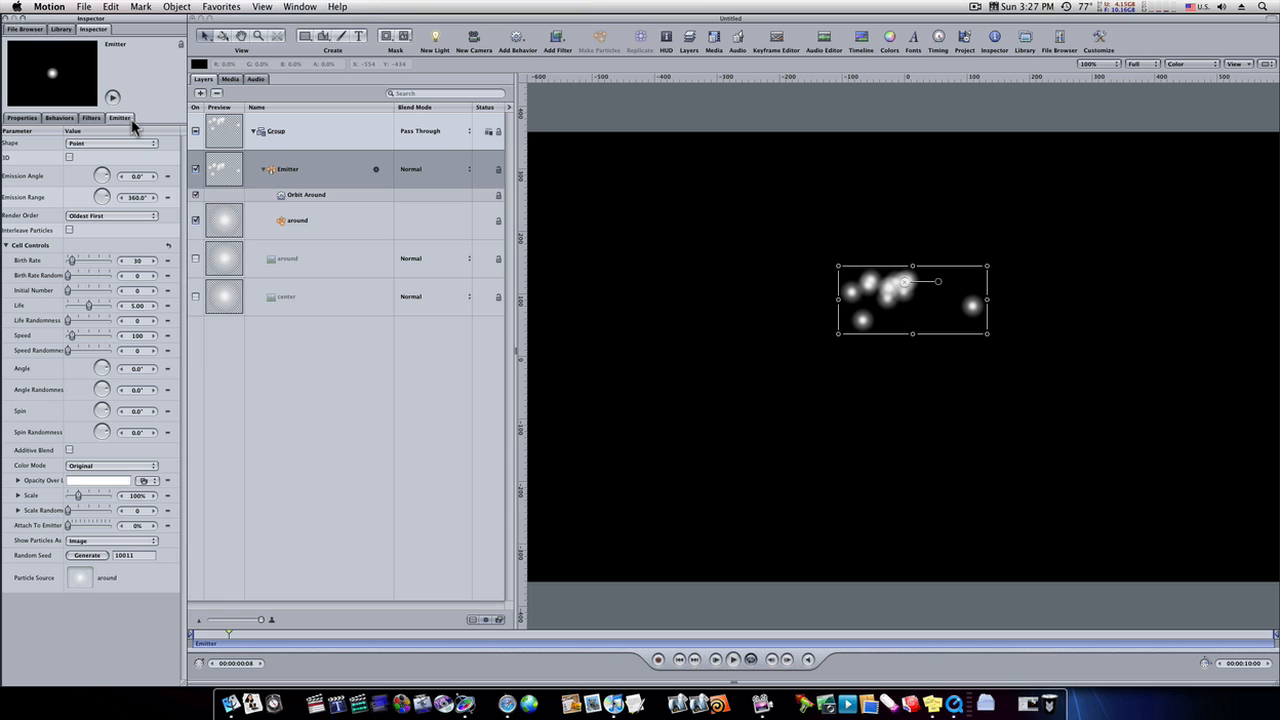
left_click(70, 157)
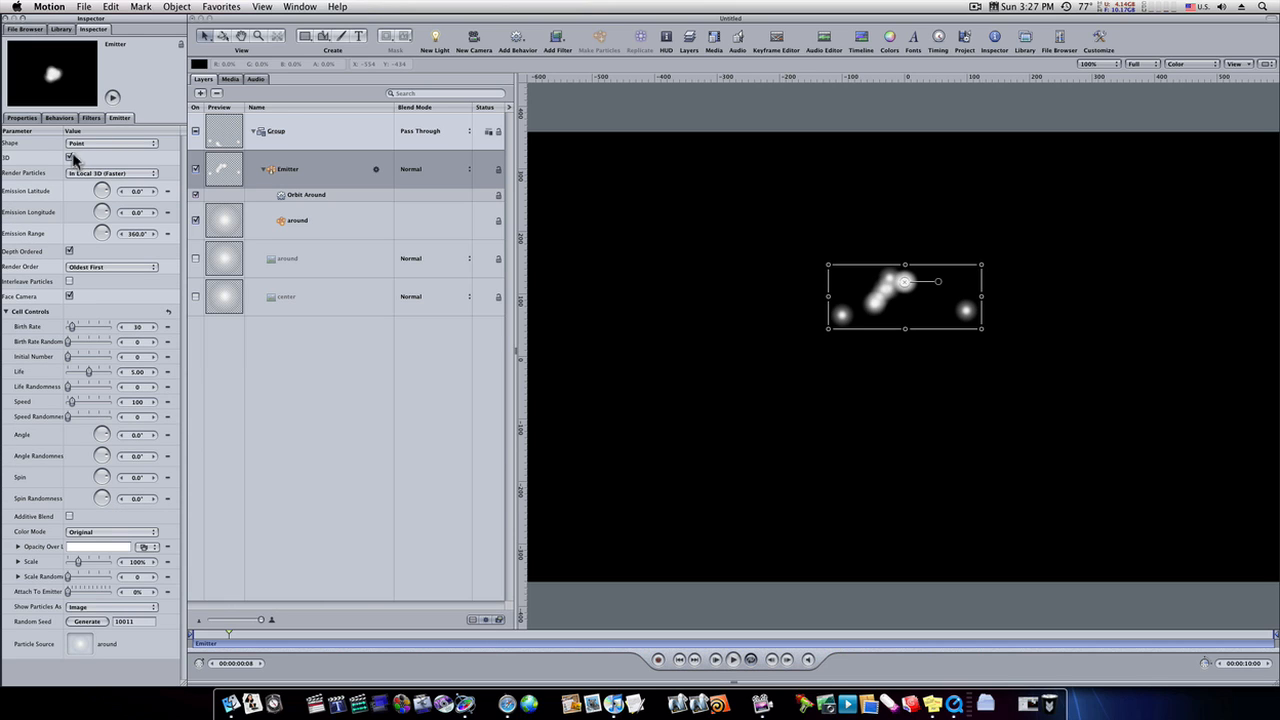
left_click(141, 326)
type("1")
key("Return")
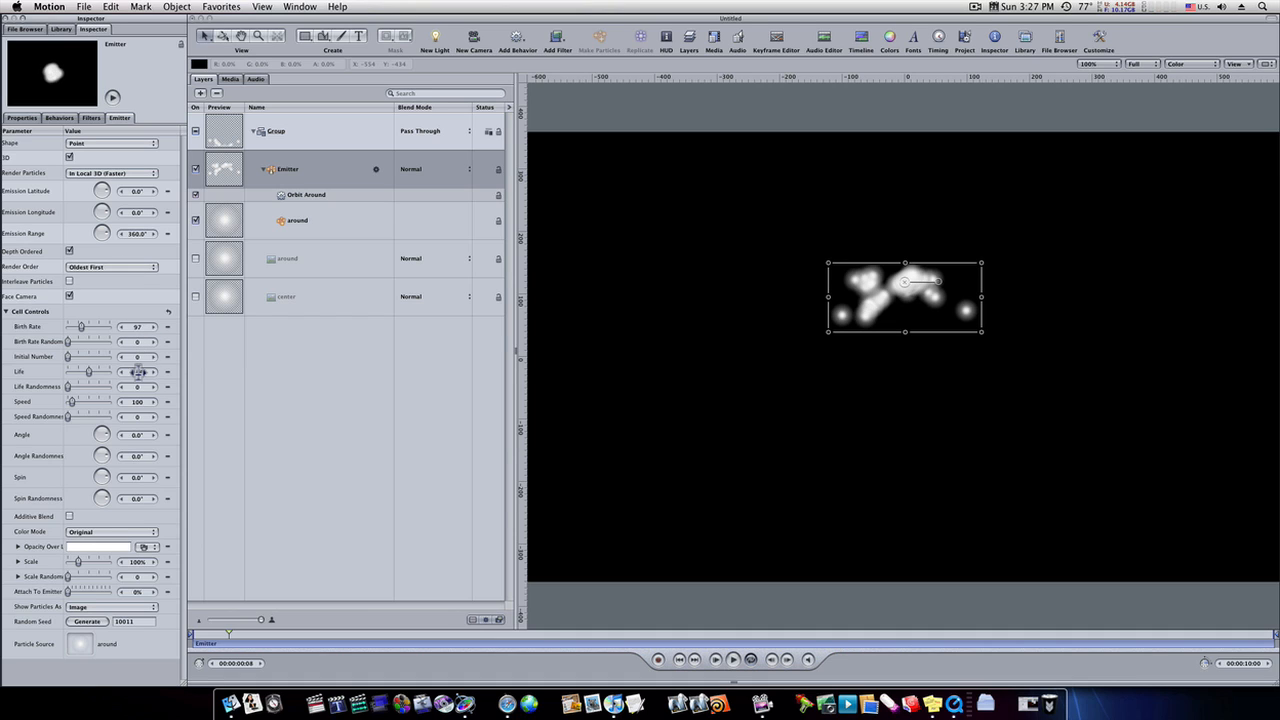
- Set the emitter's particle life to 10 and the particle speed to 0
left_click(138, 372)
type("2")
type("0")
key("Return")
left_click(138, 401)
type("0")
key("Return")
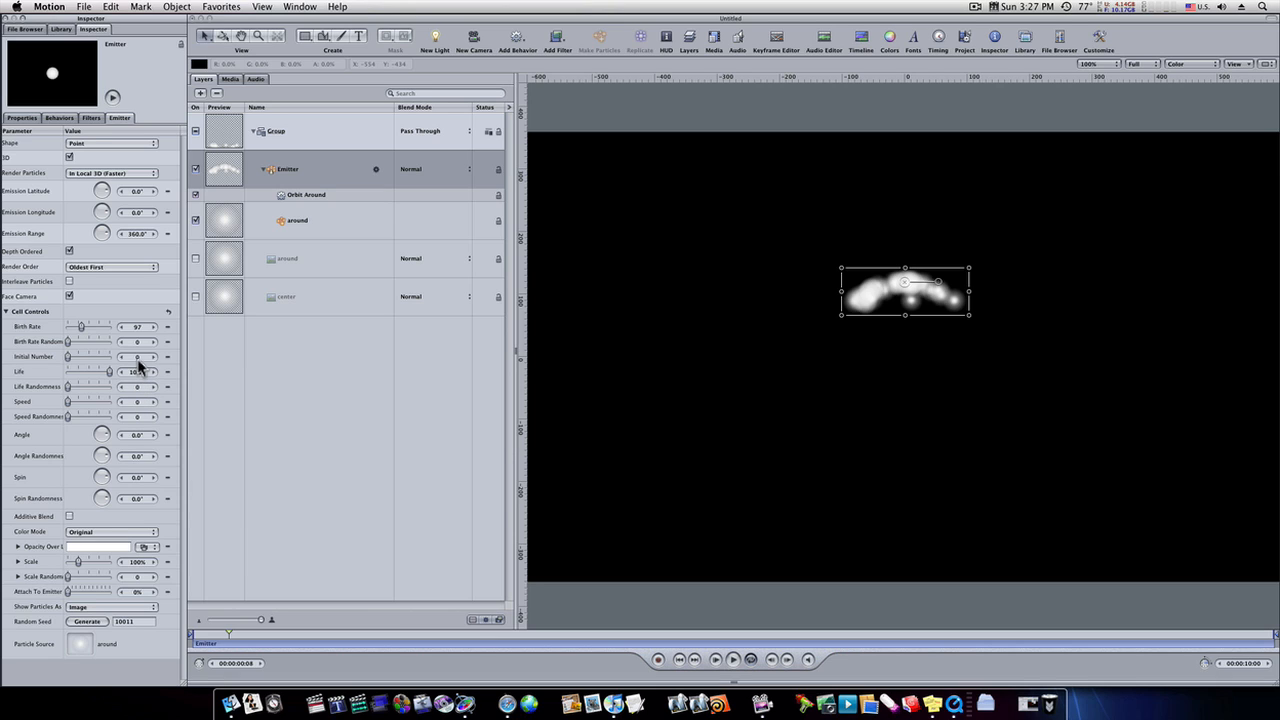
- Set the emitter's initial number of particles to 400 and play the animation
left_click(138, 357)
type("400")
key("Return")
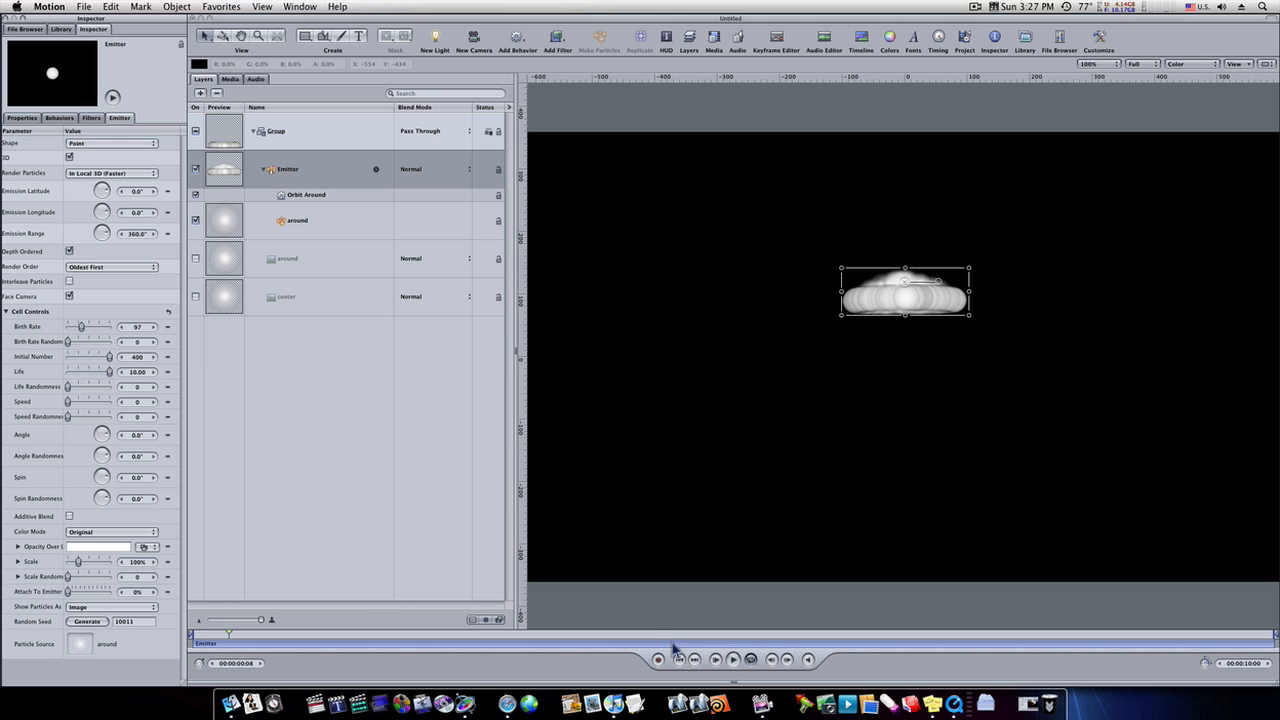
left_click(732, 660)
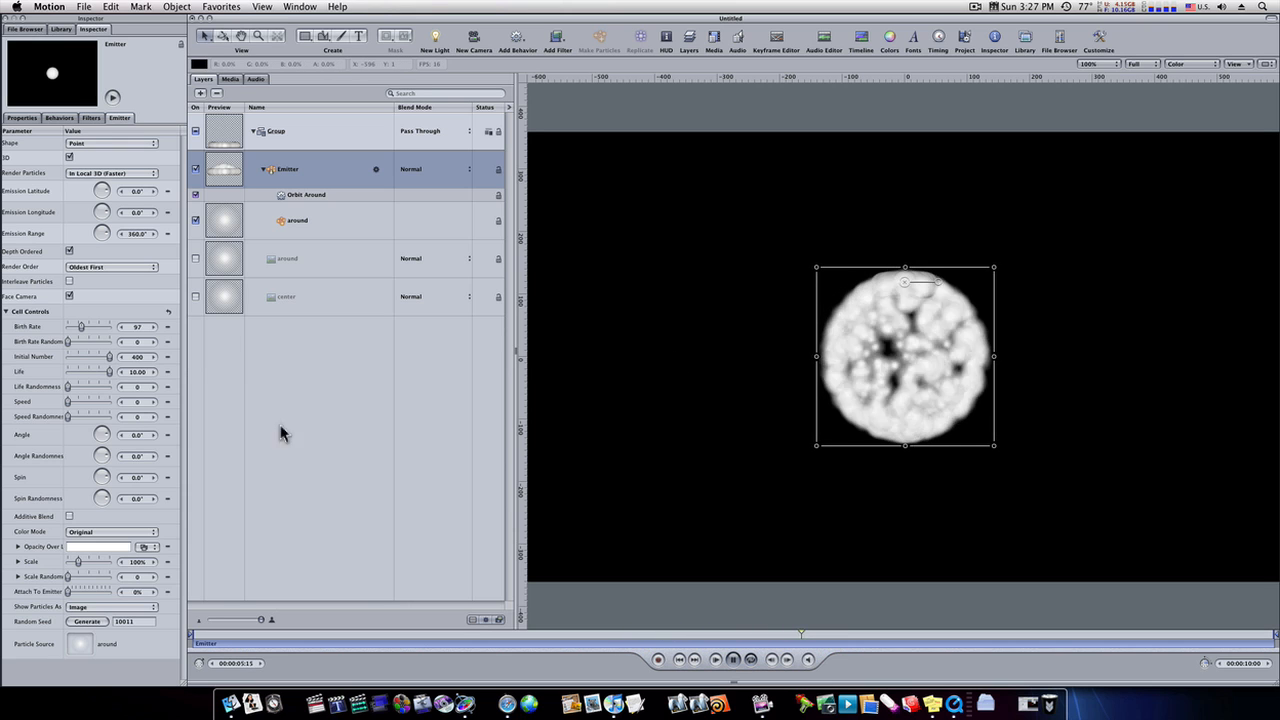
- Set the particle color mode to Colorize and pick a saved red swatch as the particle color
left_click(90, 531)
left_click(91, 541)
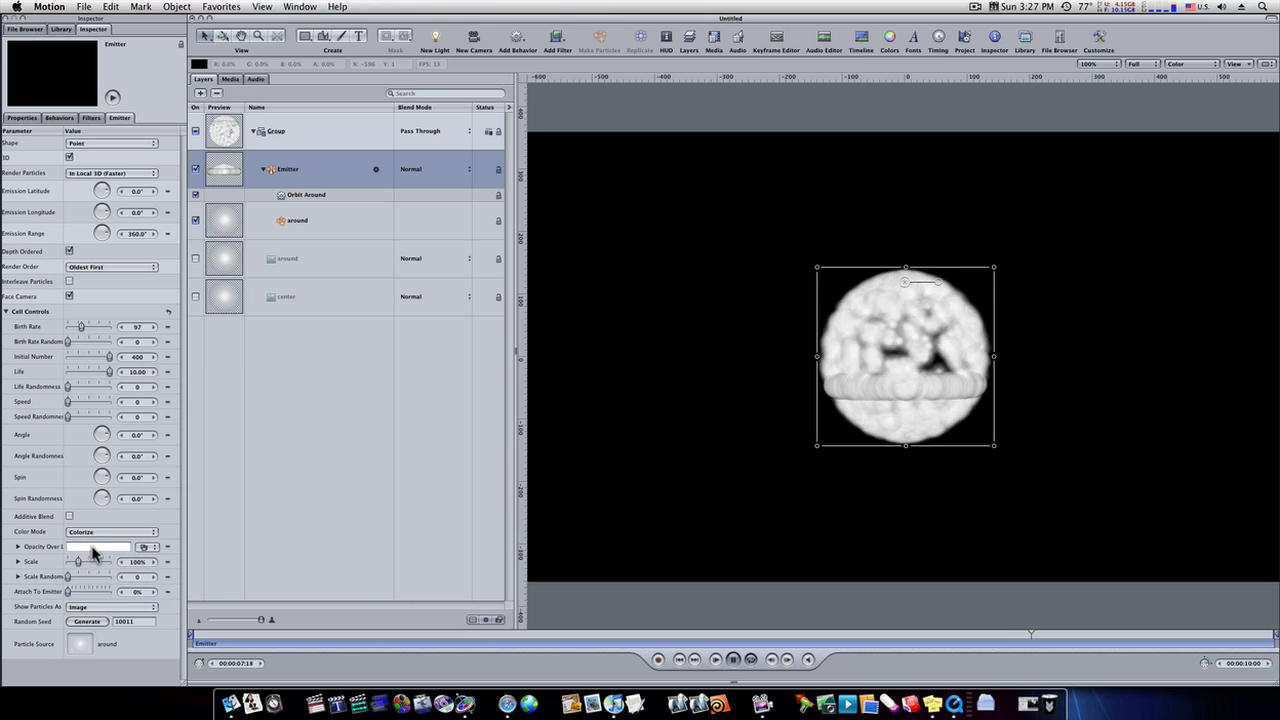
left_click(80, 548)
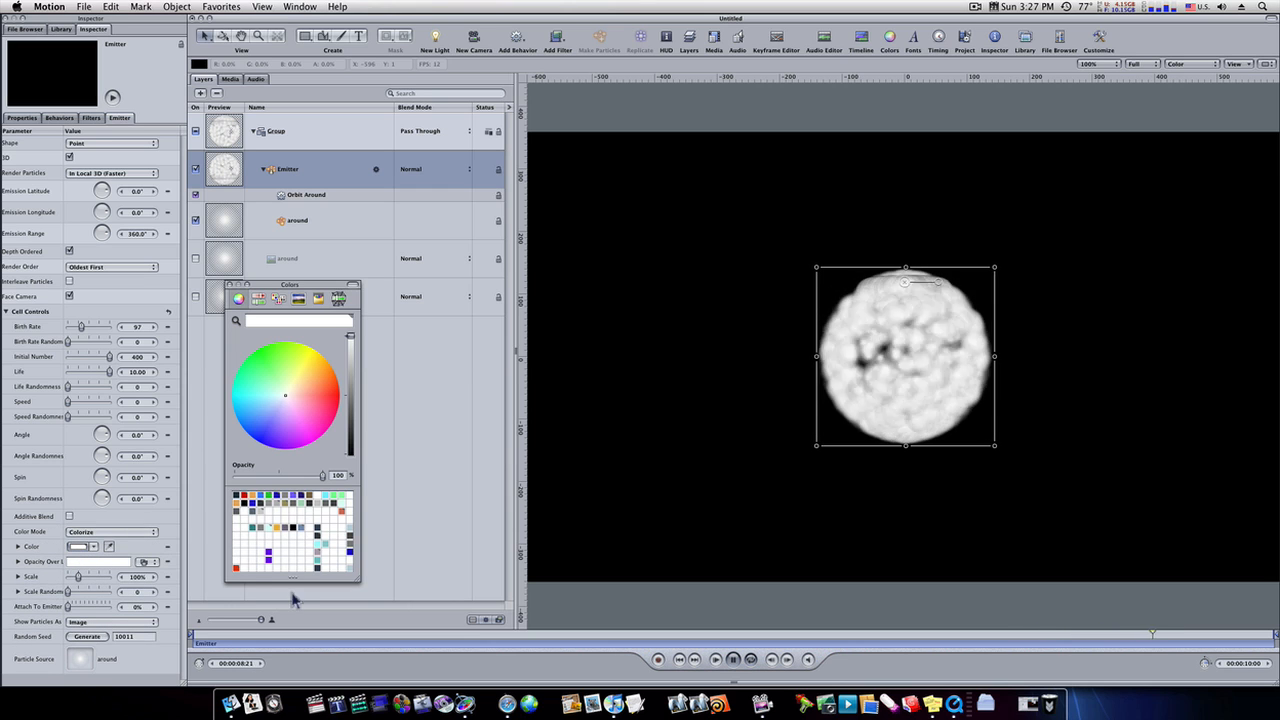
left_click(236, 569)
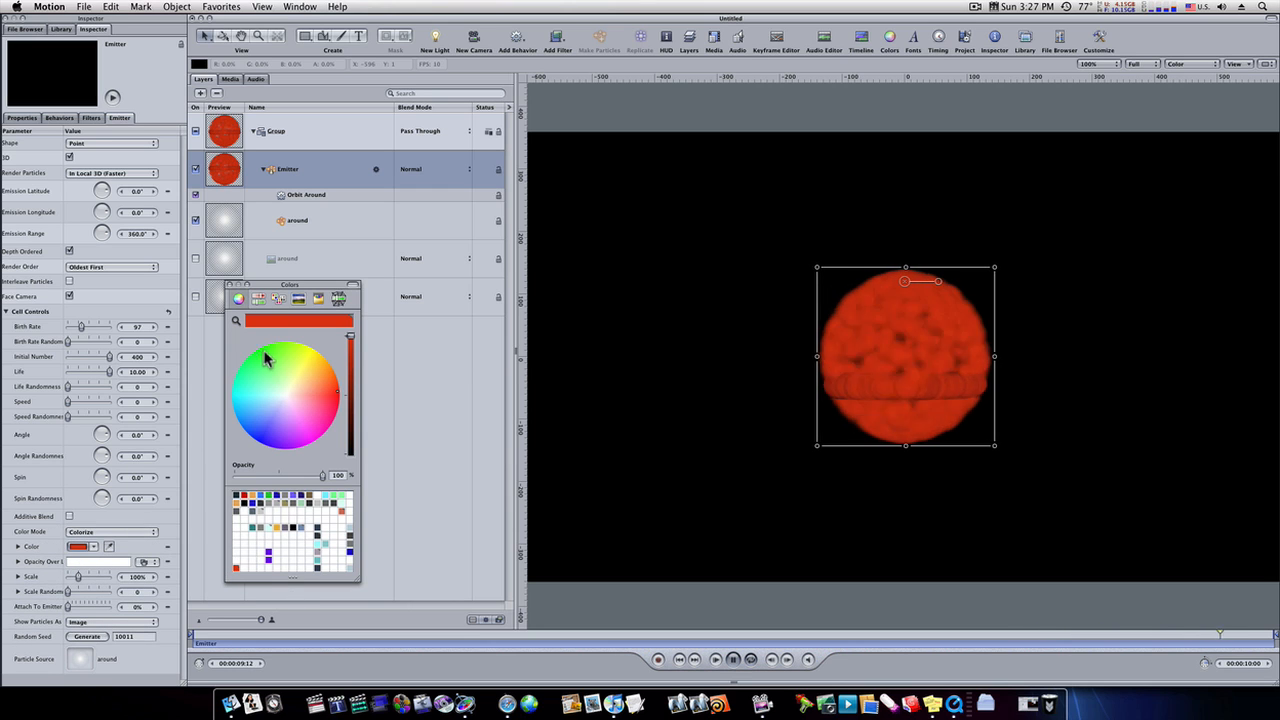
left_click(232, 285)
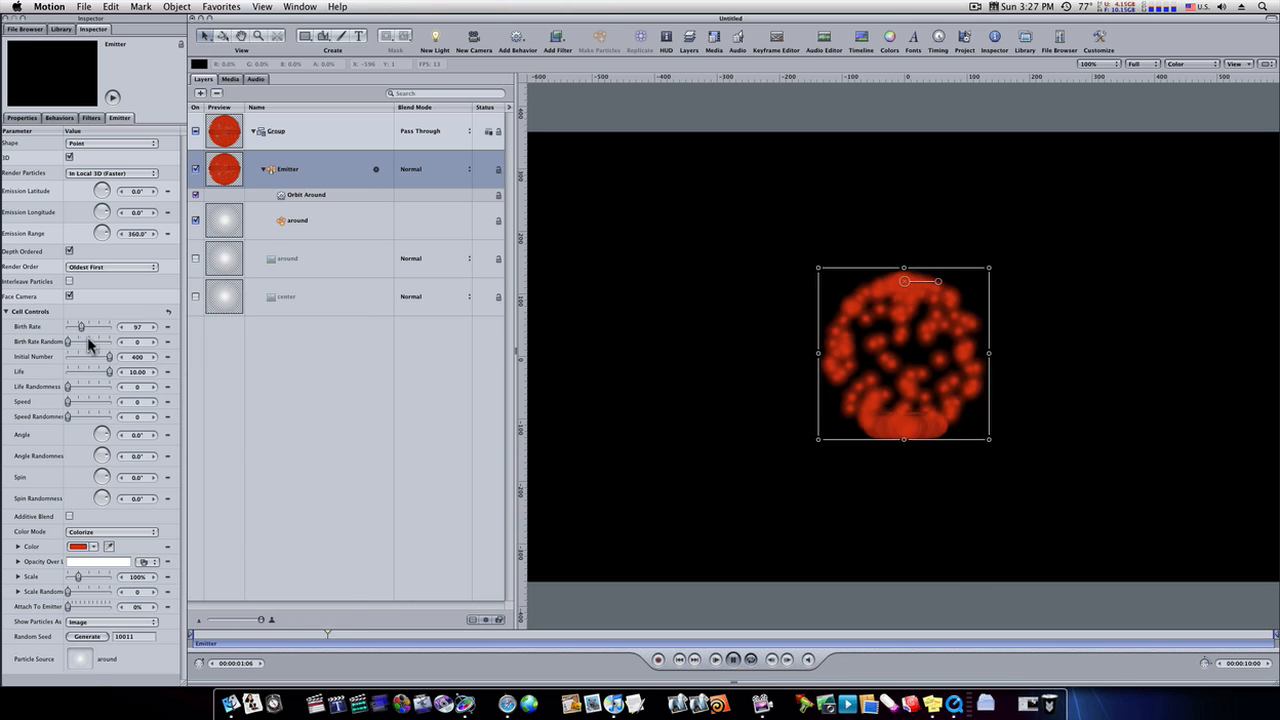
- Enable additive blending for the emitter's particles and reduce their scale to 42%
left_click(70, 517)
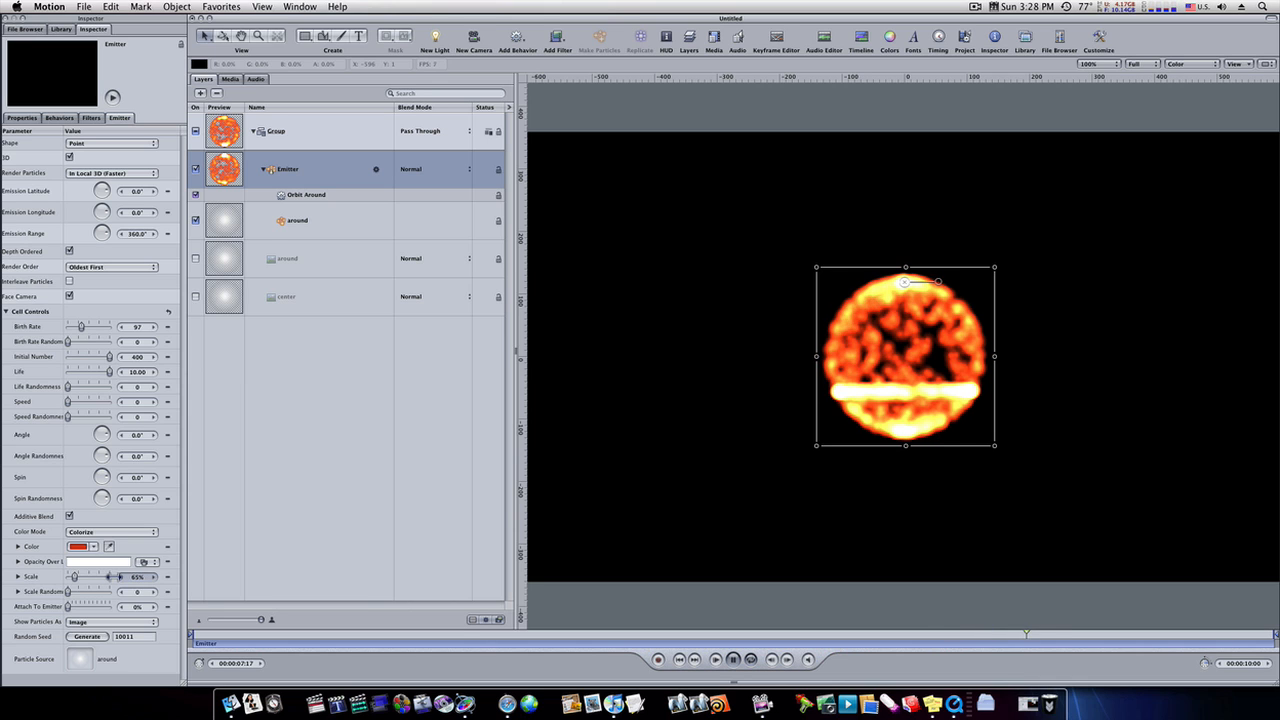
left_click_drag(116, 577, 104, 577)
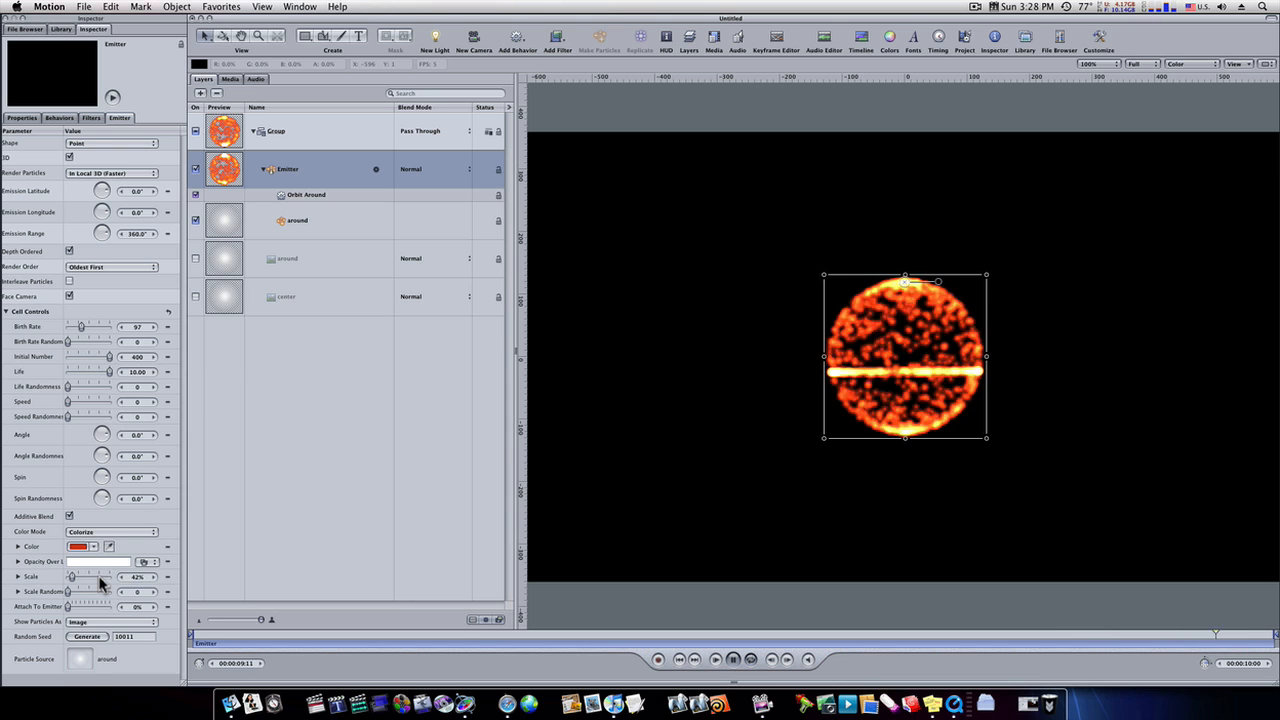
- Add a Glow filter to the whole group
left_click(312, 147)
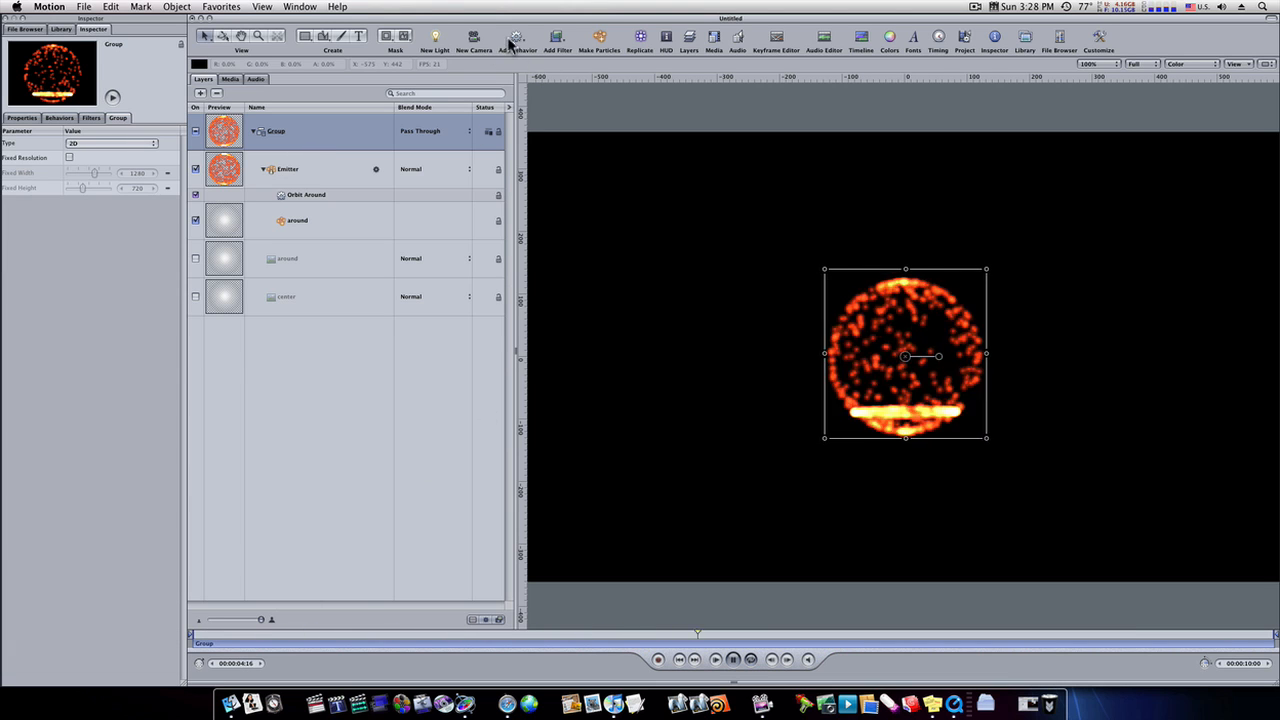
left_click(557, 38)
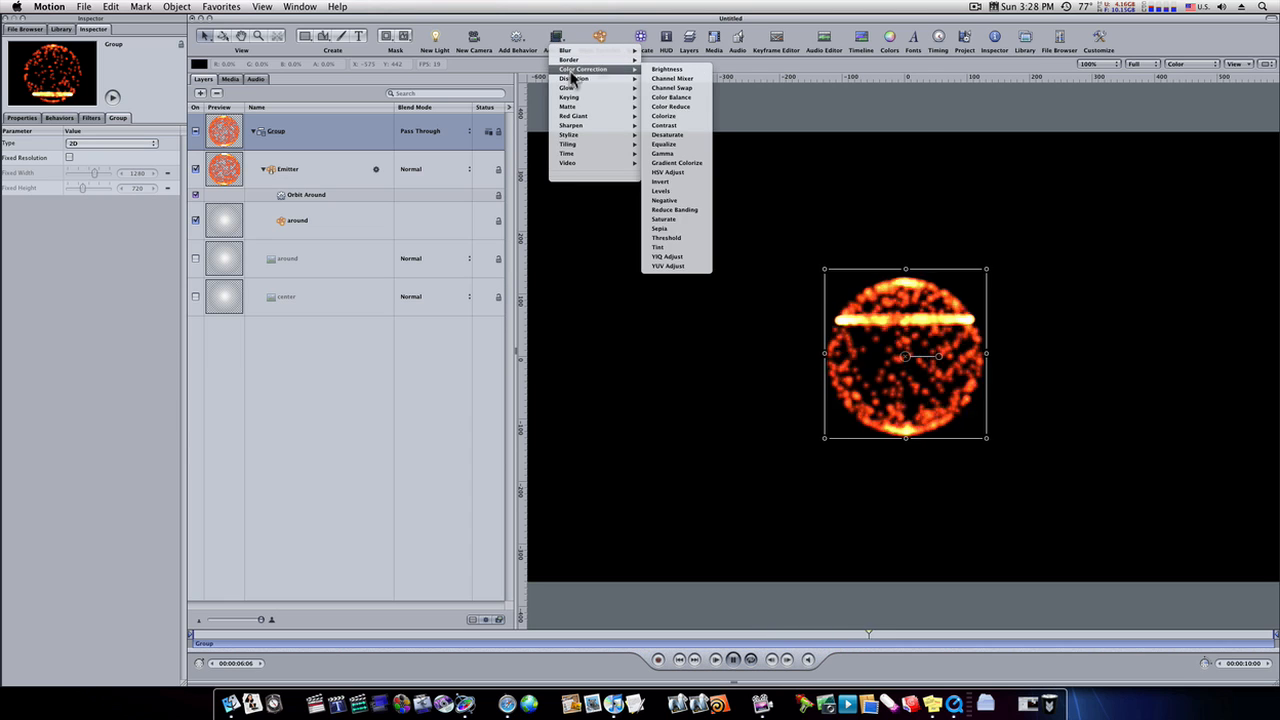
mouse_move(577, 90)
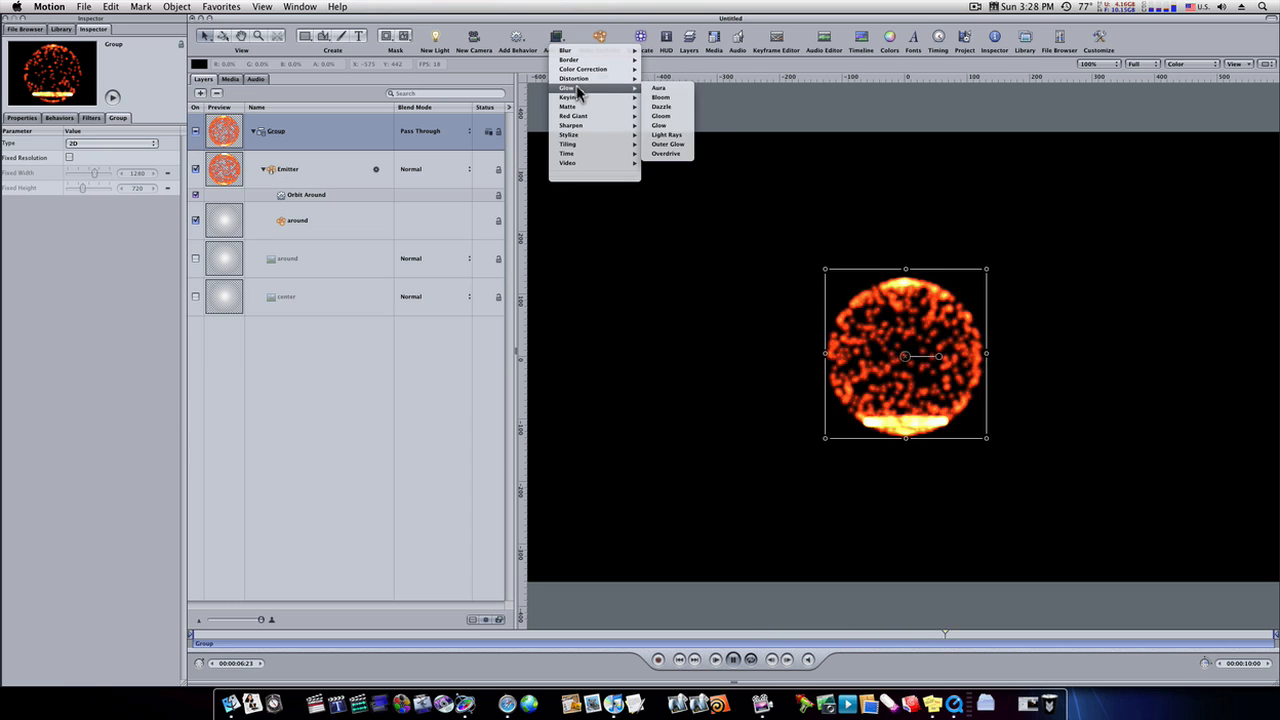
left_click(660, 128)
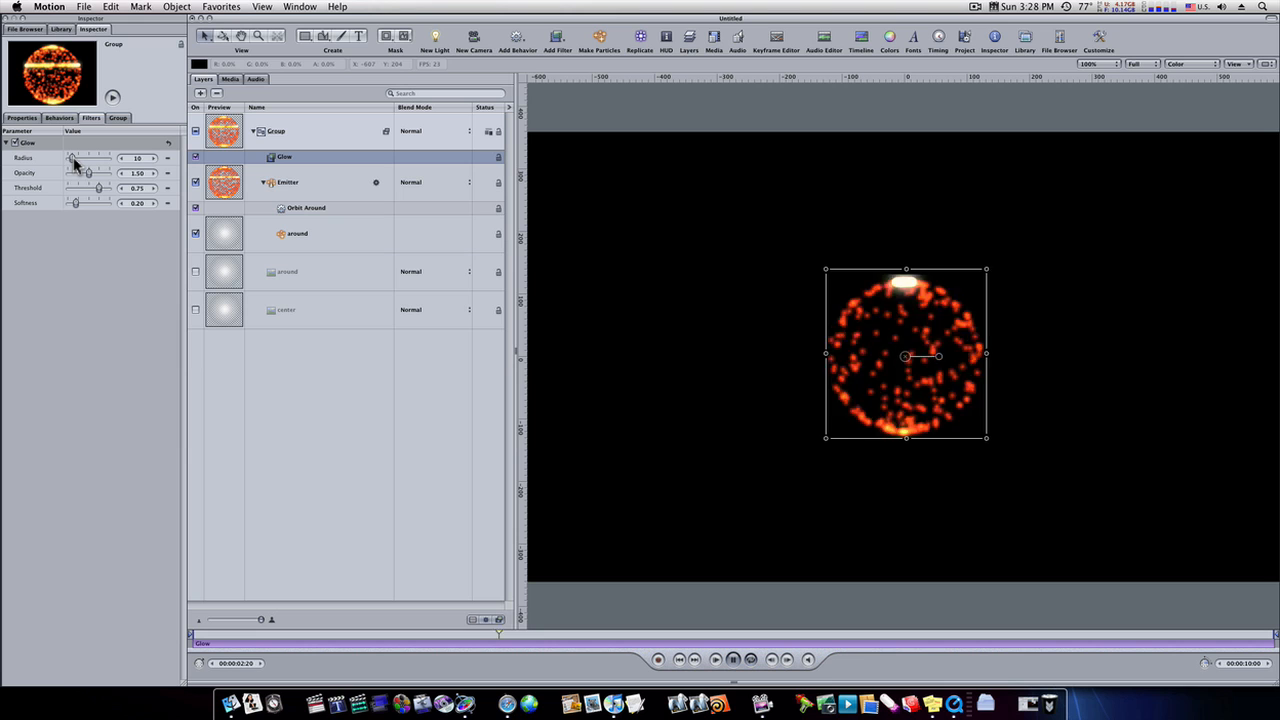
- Set the group's Glow radius to 25, opacity to 1.01 and threshold to 0.43
left_click_drag(75, 159, 78, 160)
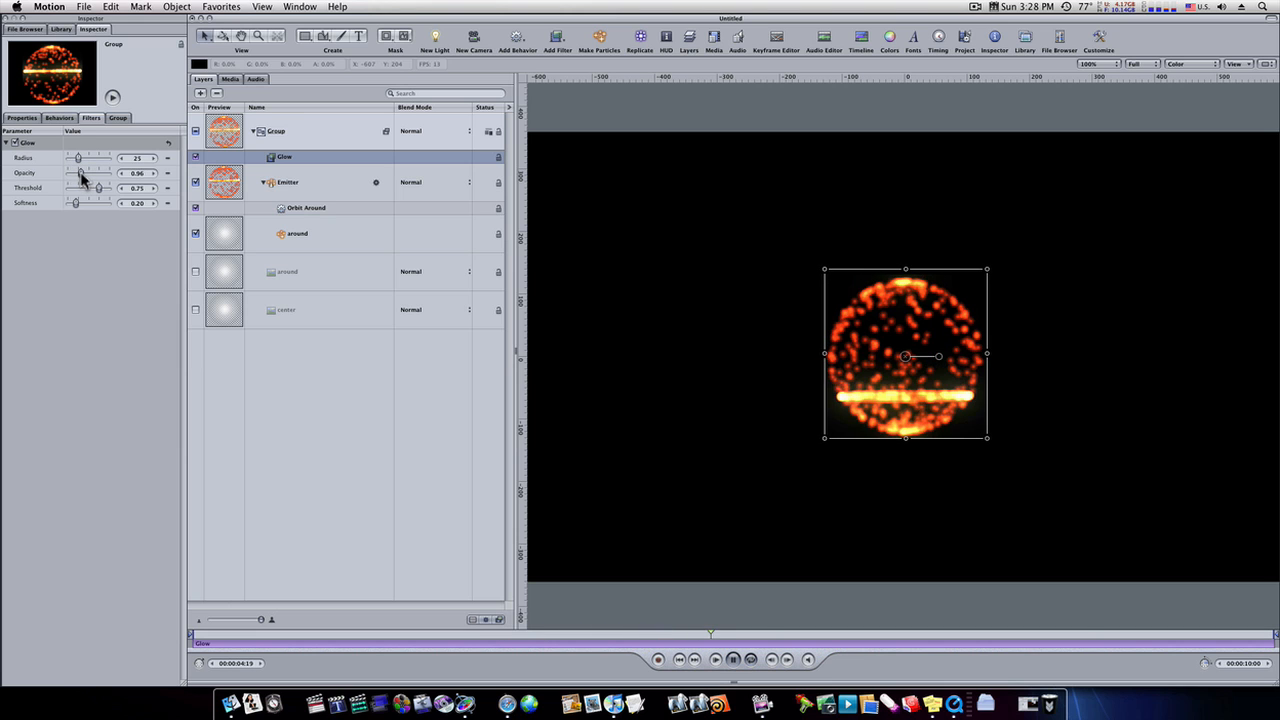
left_click_drag(80, 172, 79, 172)
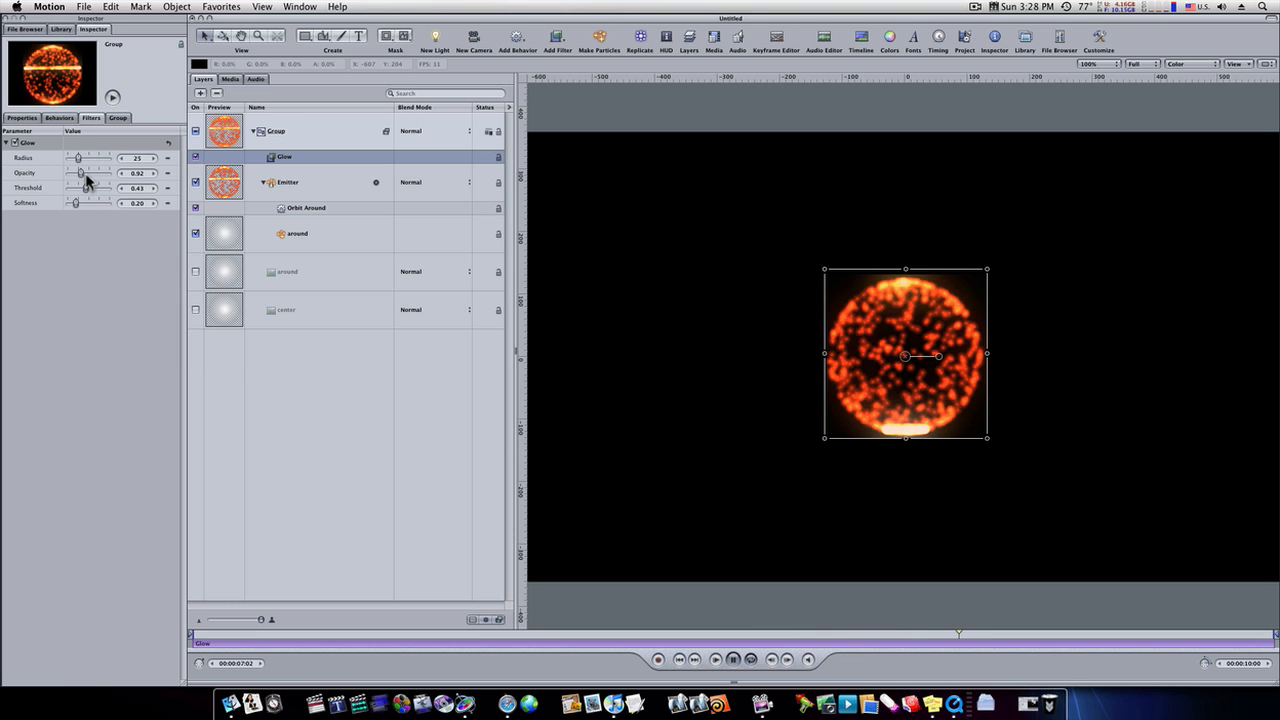
left_click_drag(86, 172, 85, 181)
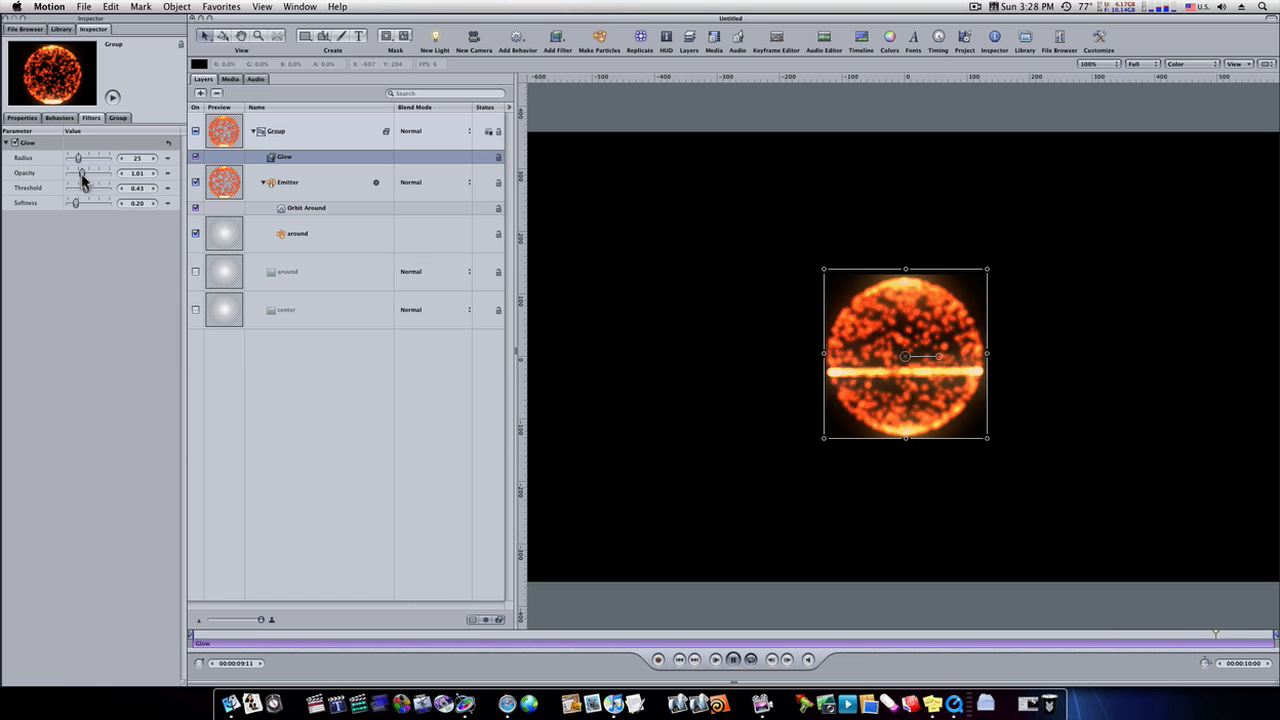
- Turn on Fixed Resolution for the group and scale the group up to 146%
left_click(305, 137)
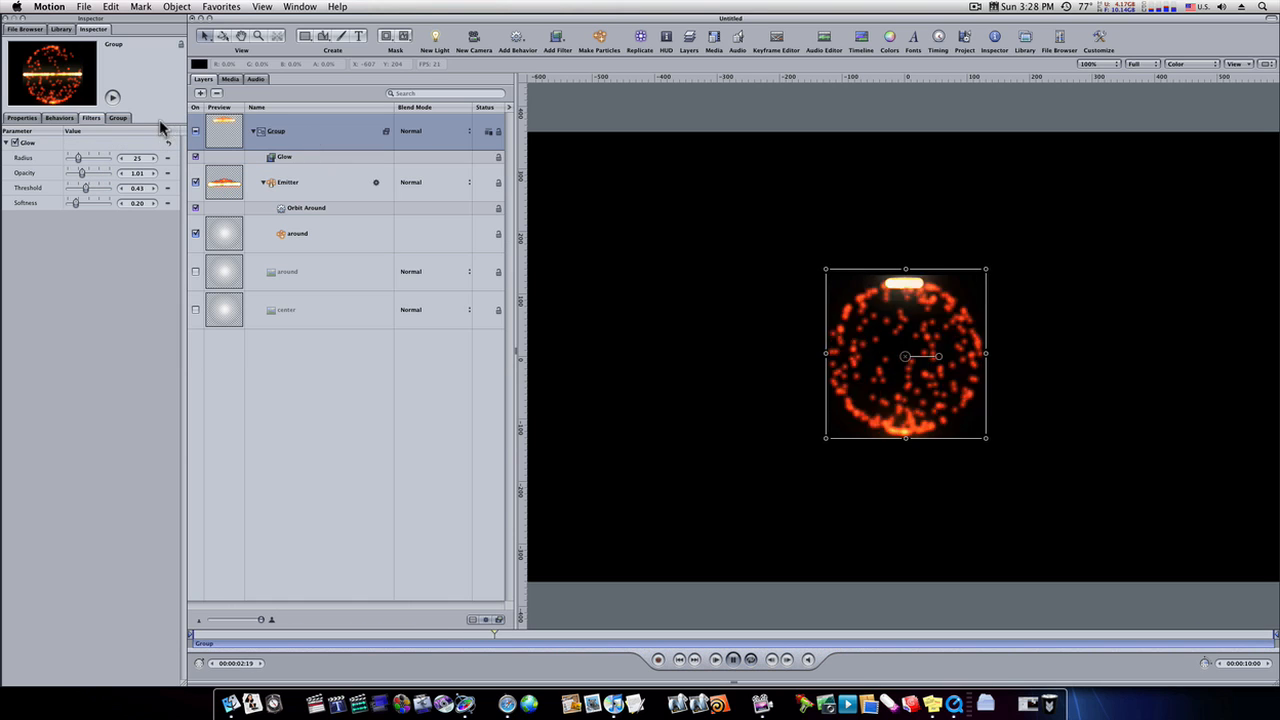
left_click(120, 119)
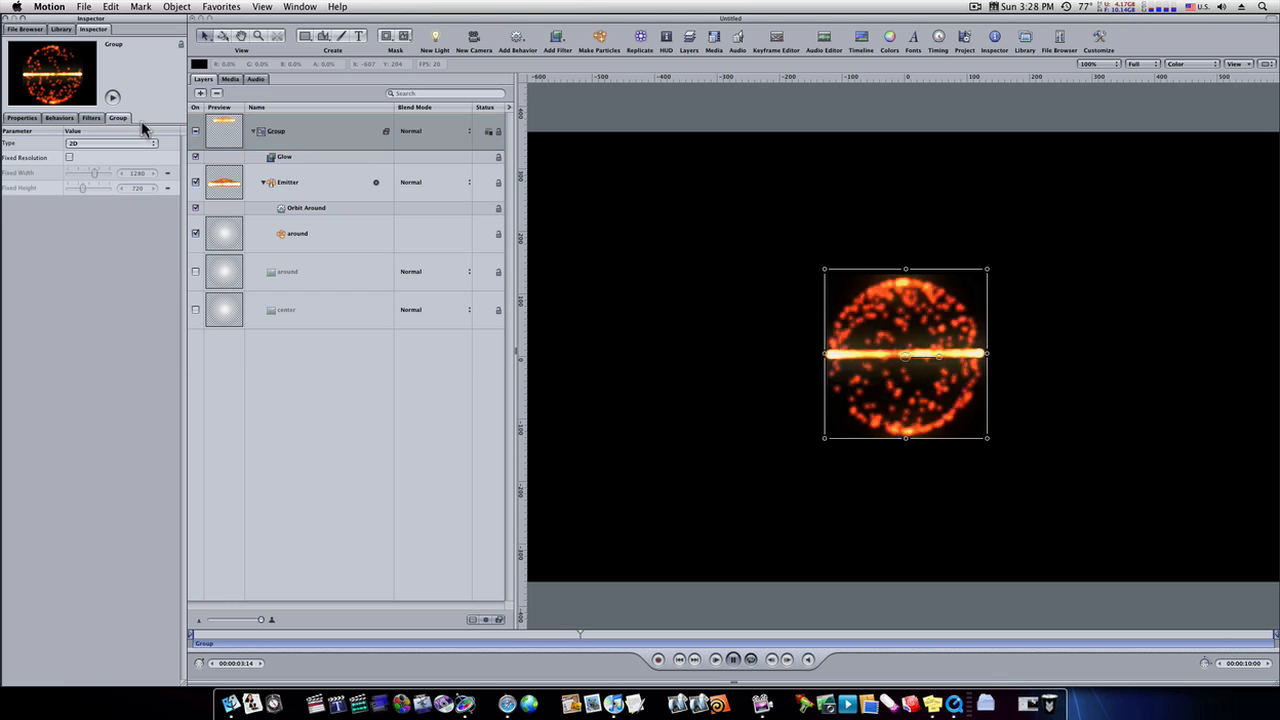
left_click(69, 157)
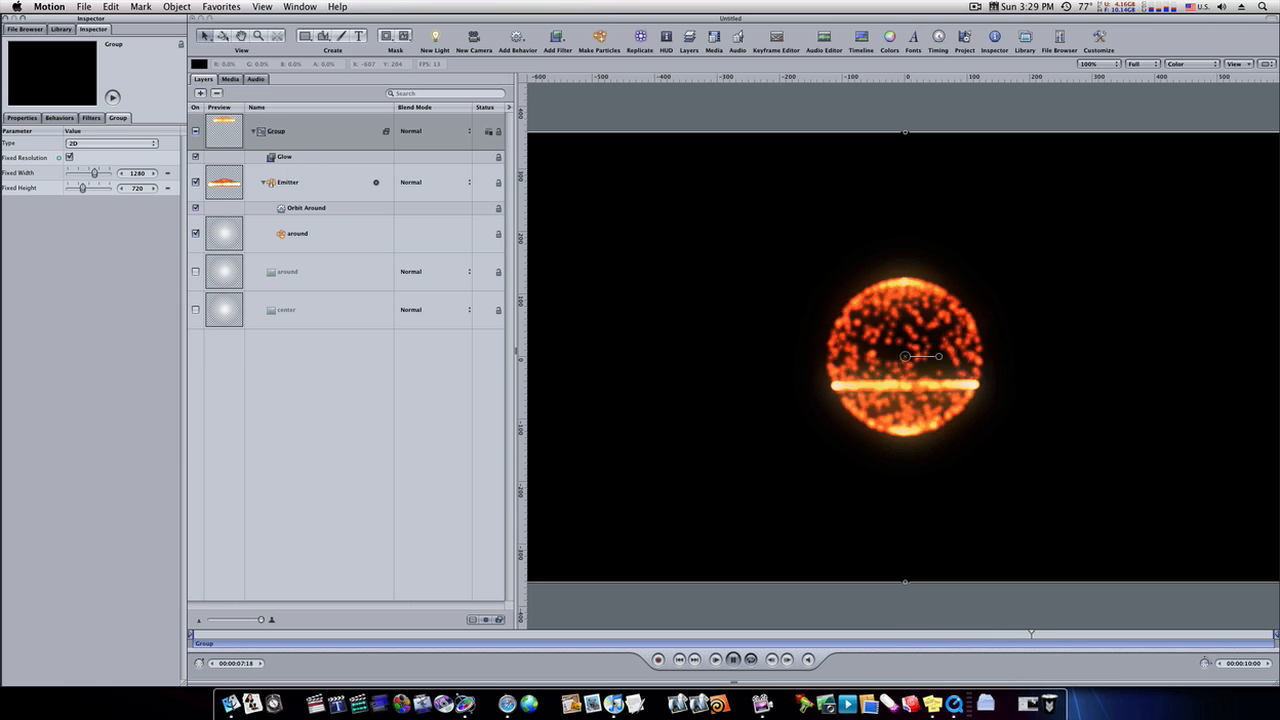
left_click(33, 119)
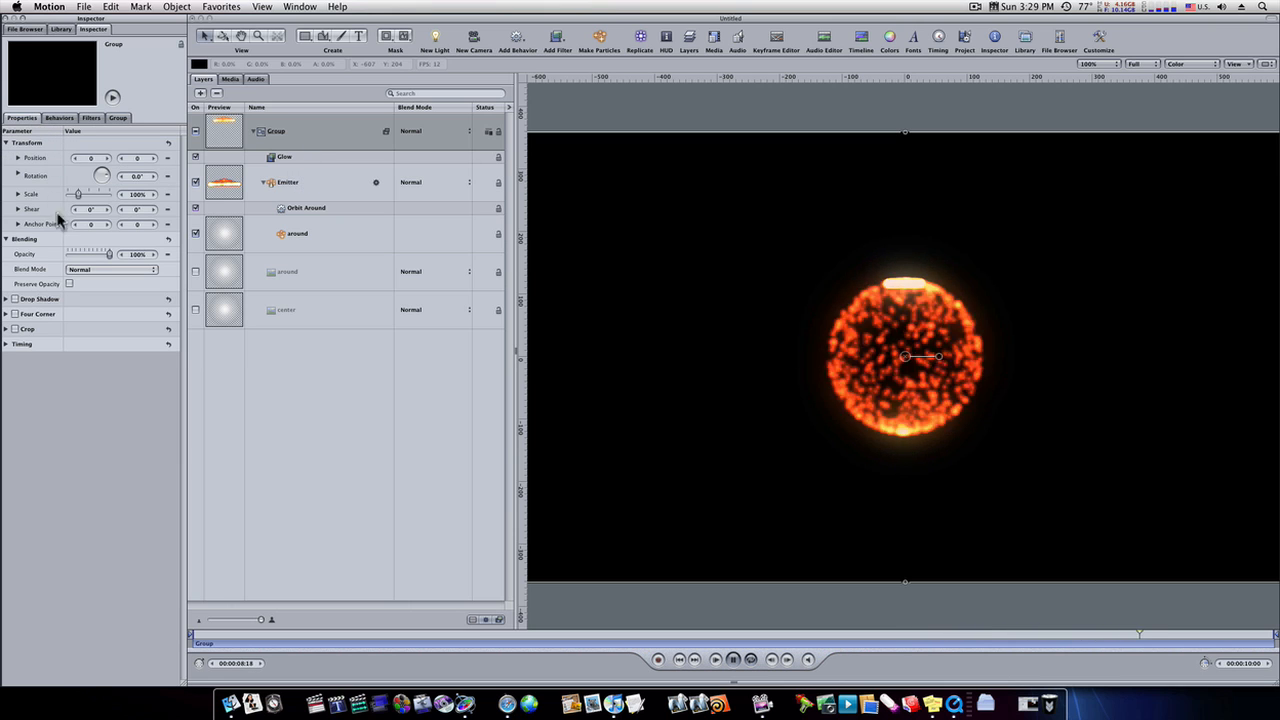
left_click_drag(78, 194, 80, 194)
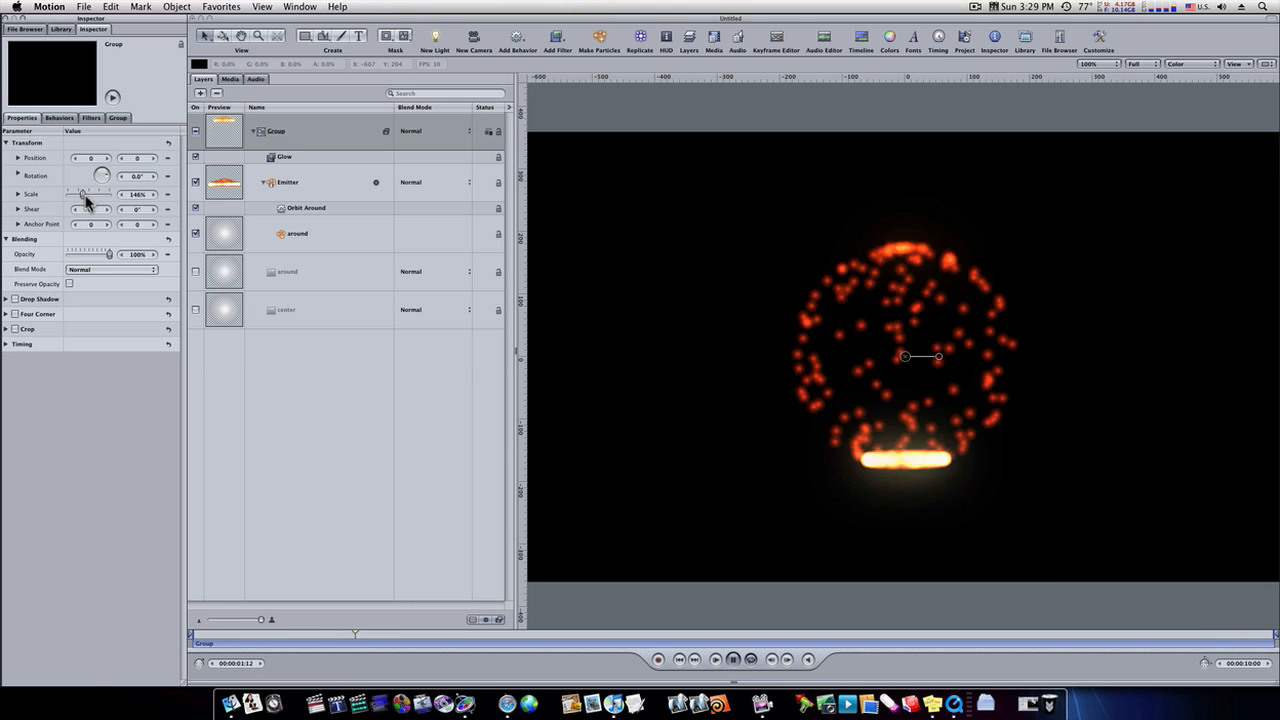
- Refine the Glow filter with radius 35, opacity 1.32, threshold 0.49 and softness 0.46
left_click(272, 160)
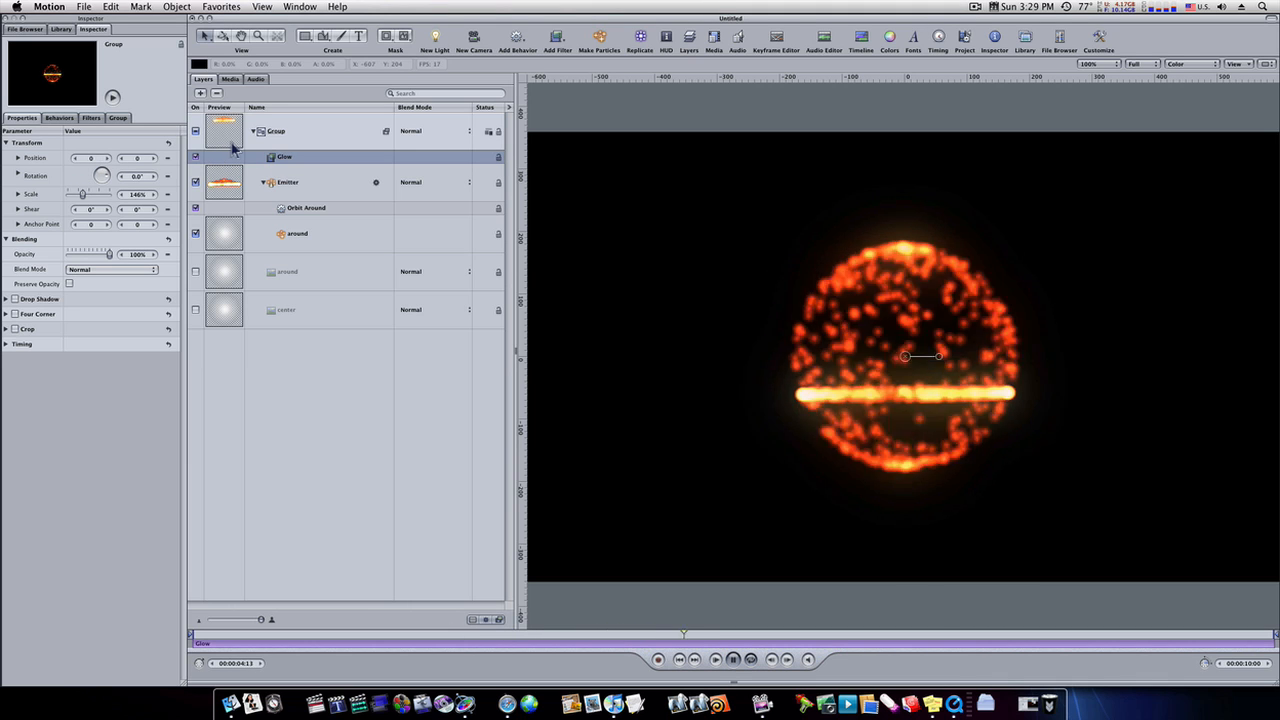
left_click(91, 118)
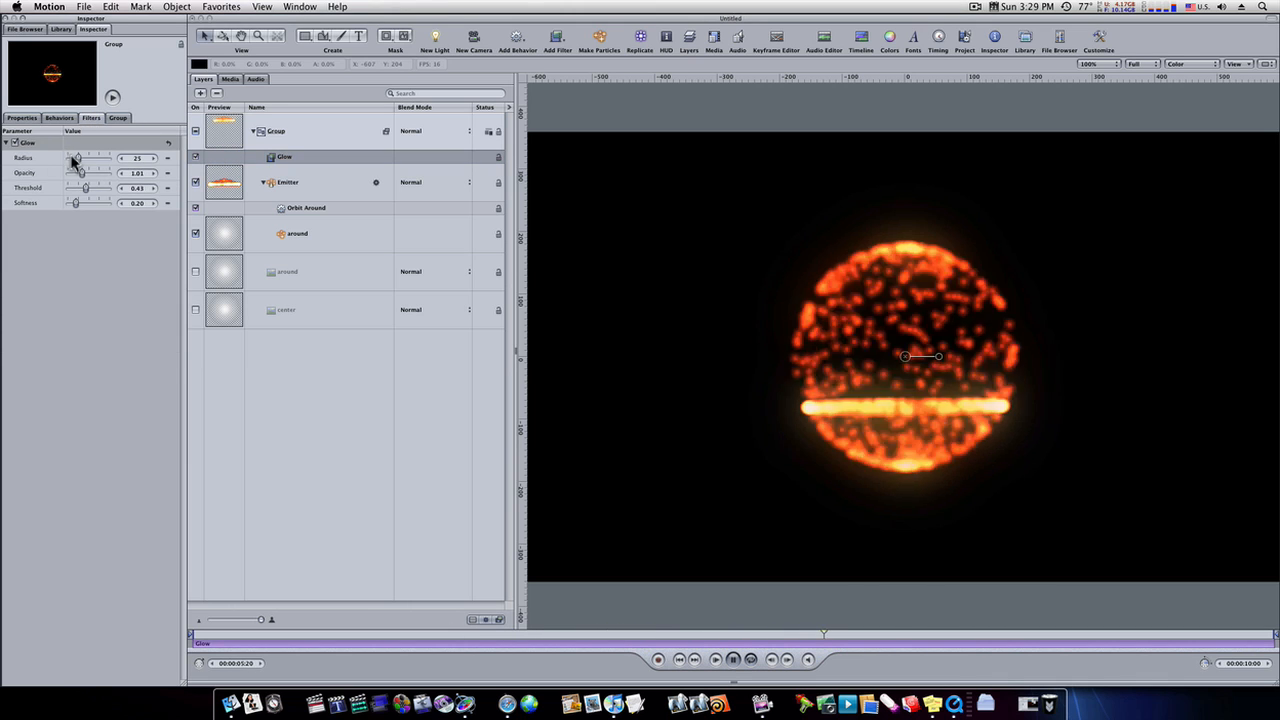
left_click_drag(73, 161, 84, 163)
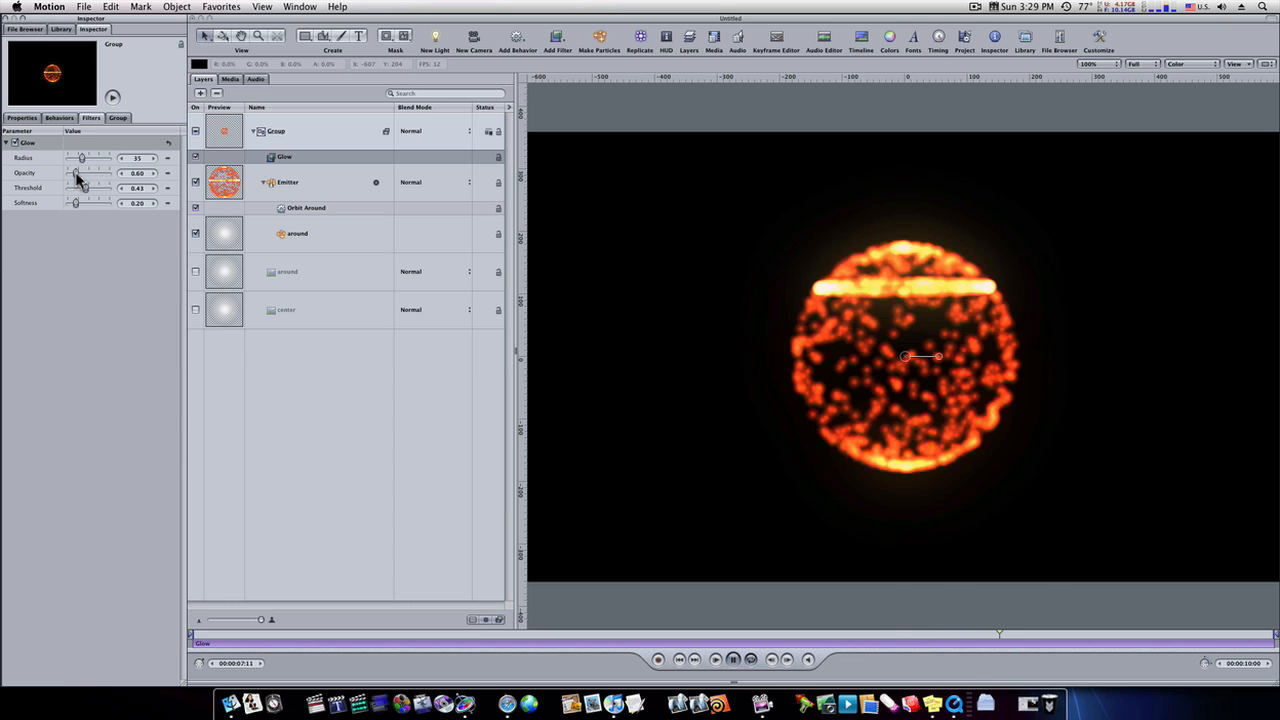
left_click_drag(77, 178, 80, 188)
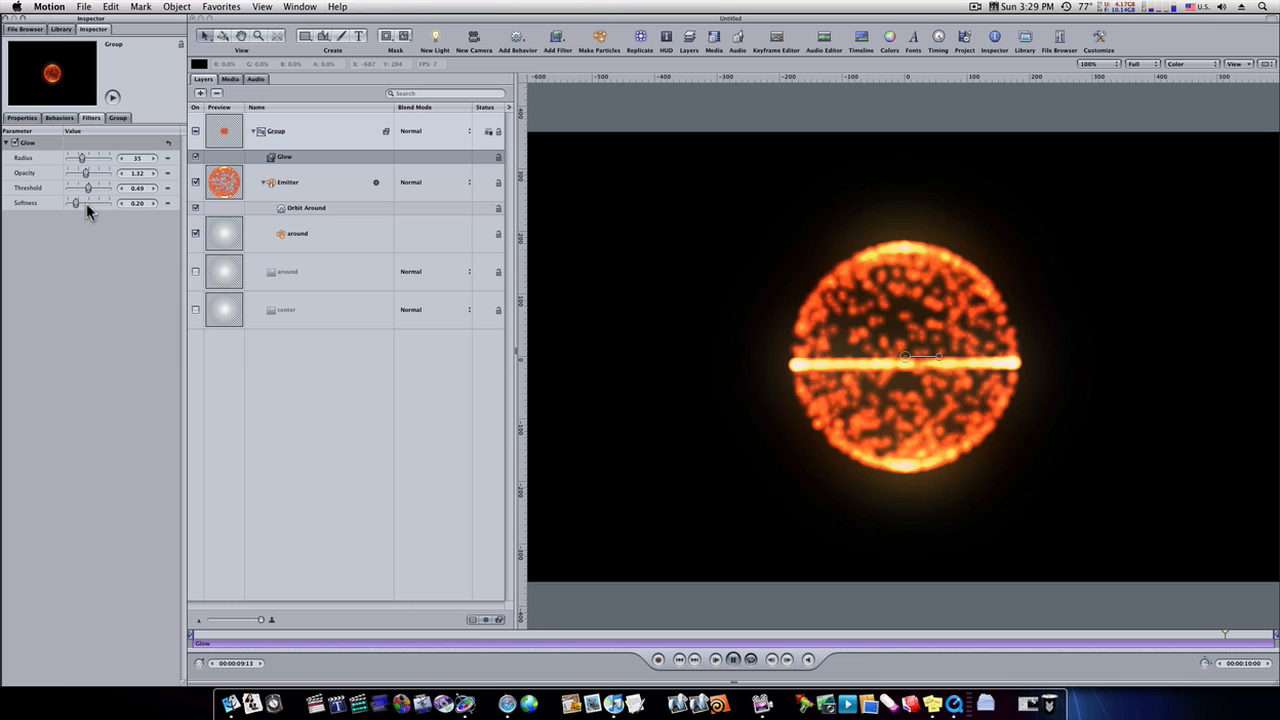
left_click(86, 203)
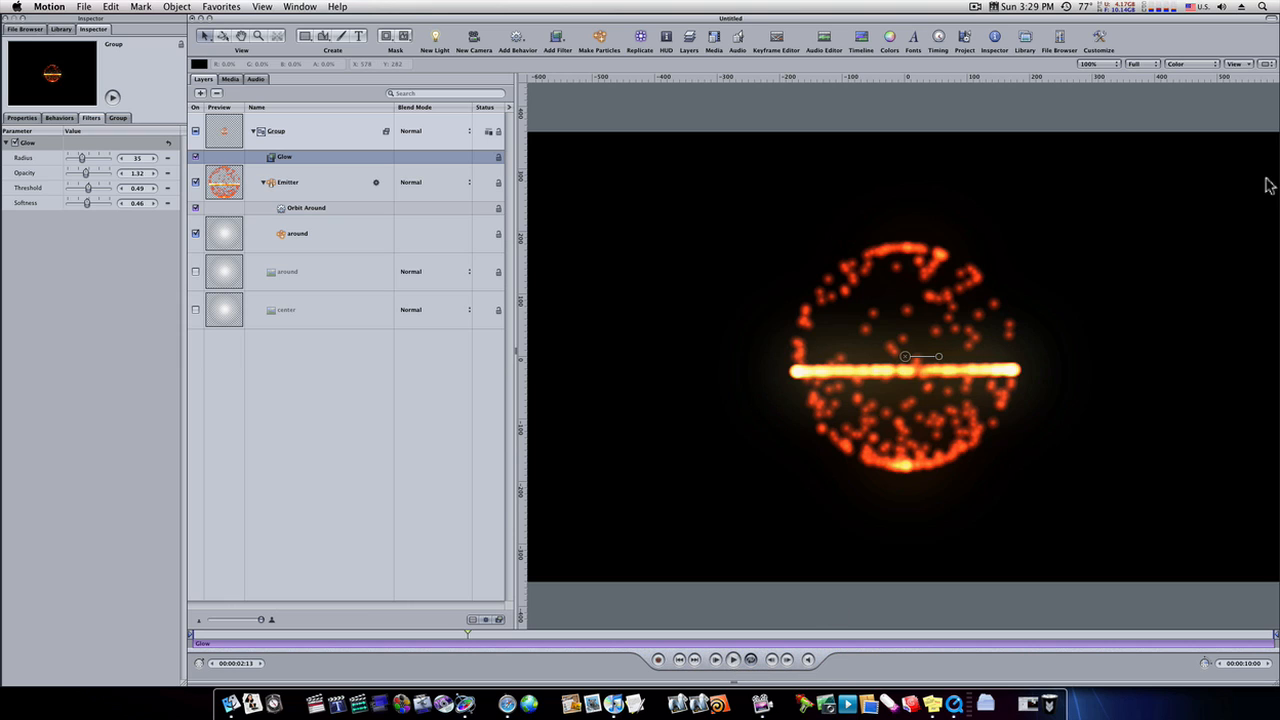
- Turn on motion blur for the canvas and set the project's motion blur to 16 samples with a larger shutter angle
left_click(1243, 65)
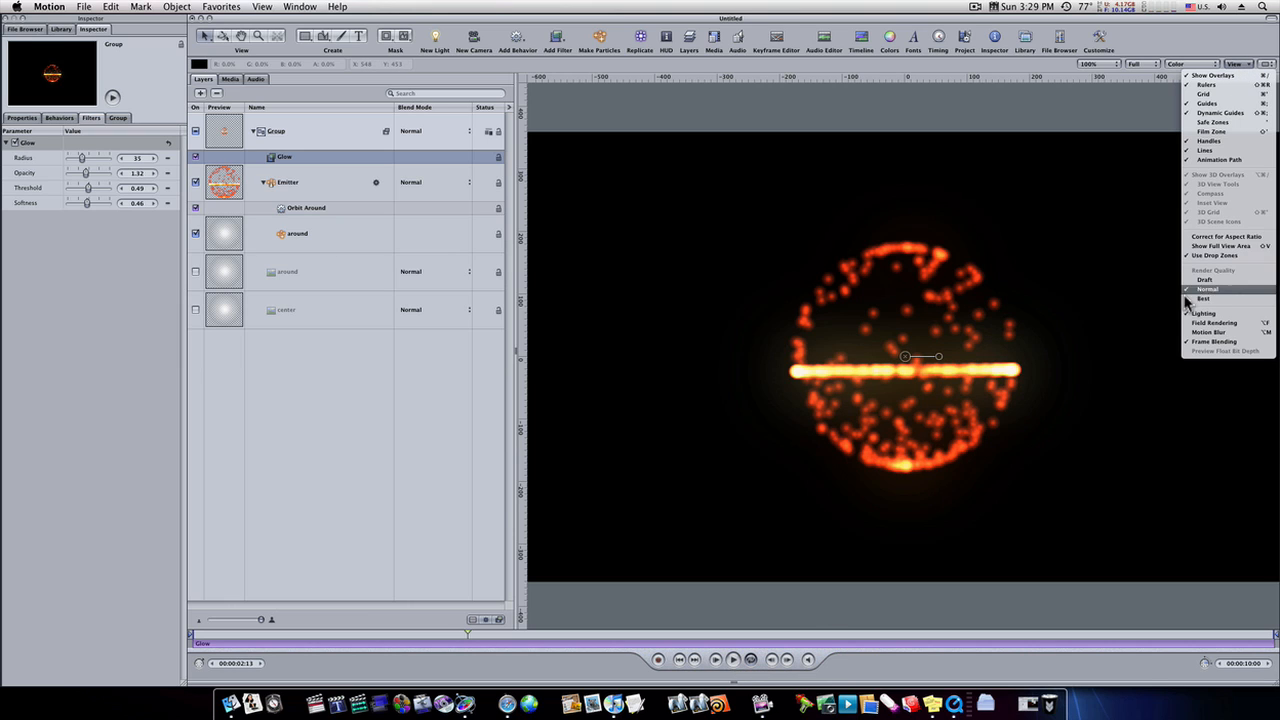
left_click(1195, 330)
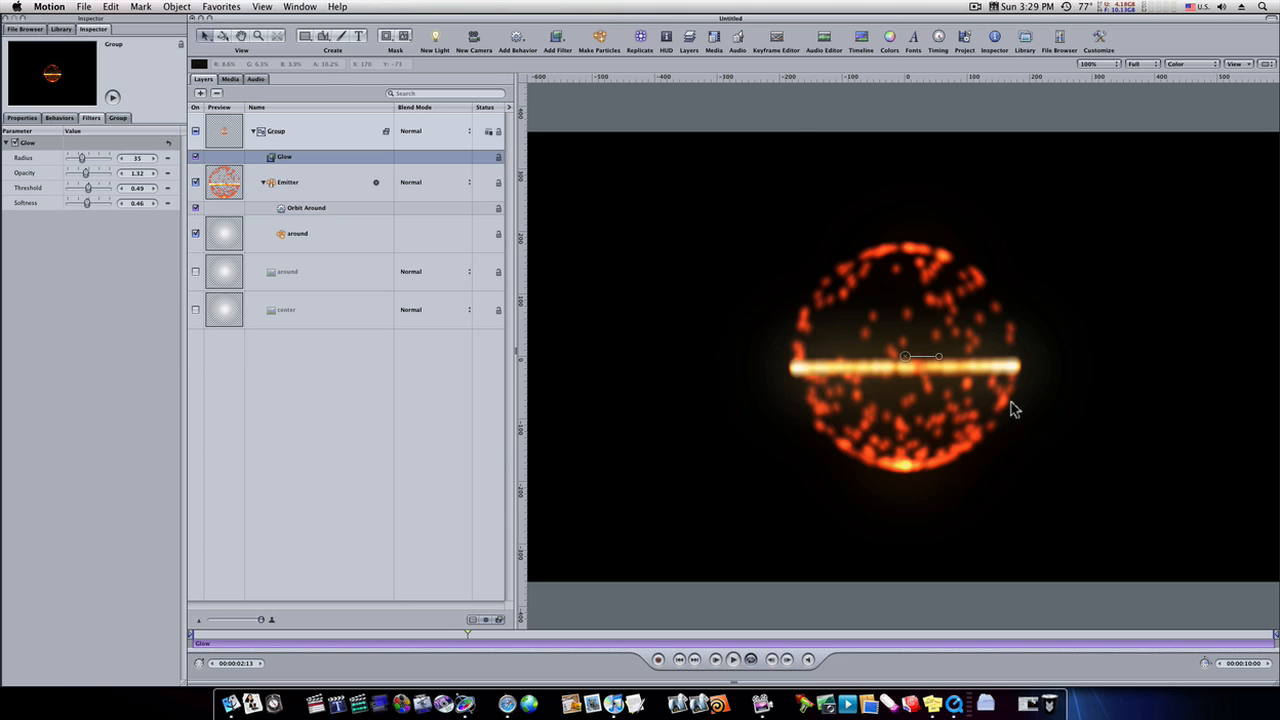
key("super+j")
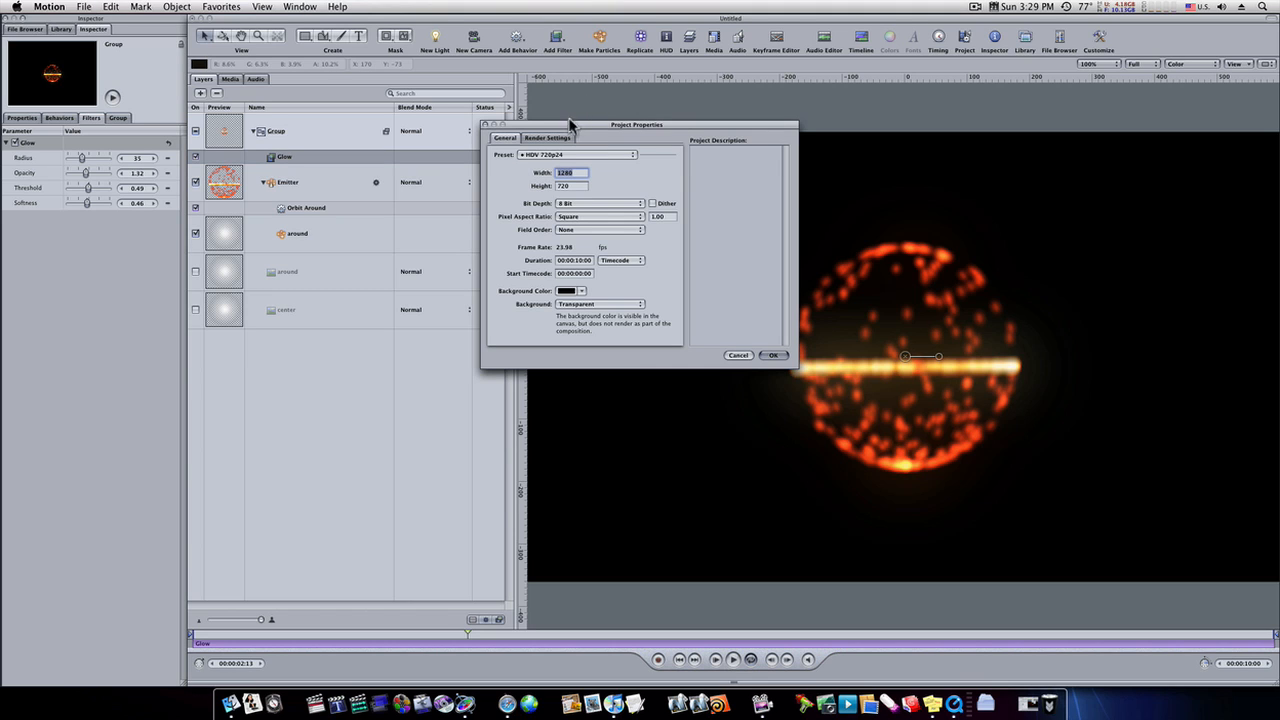
left_click(565, 137)
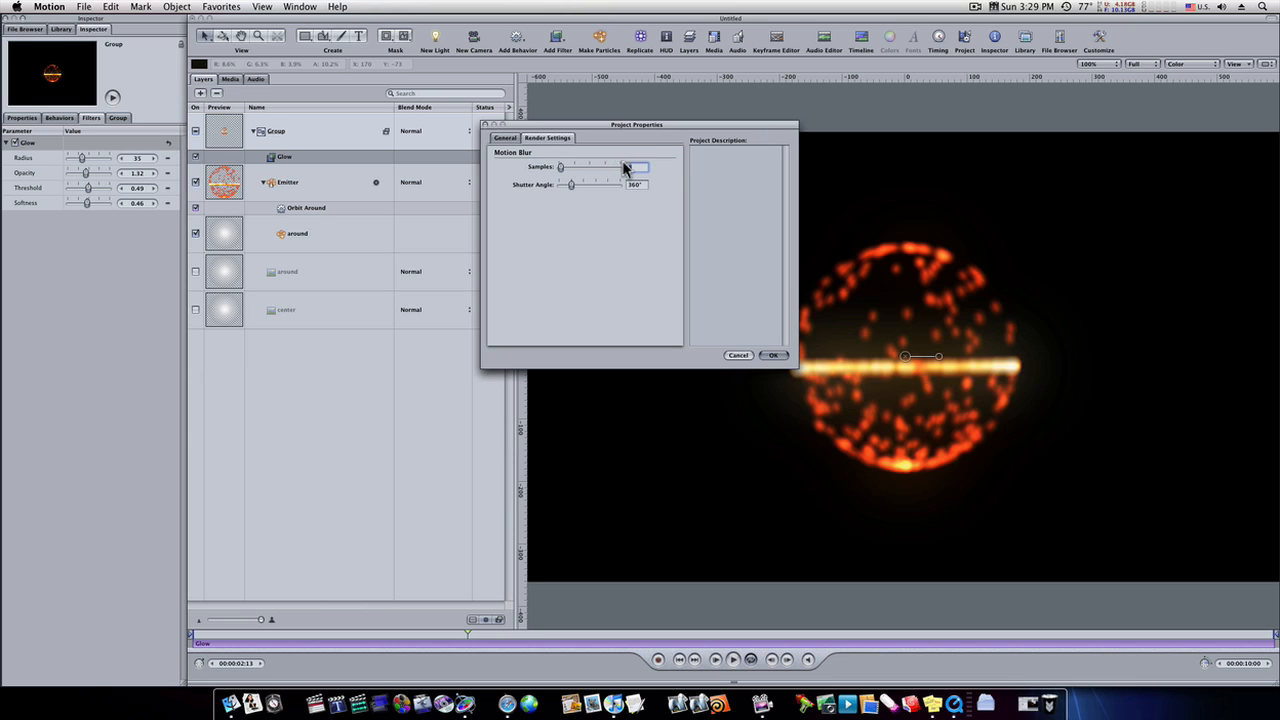
type("16")
left_click_drag(643, 187, 615, 187)
type("500")
left_click(772, 356)
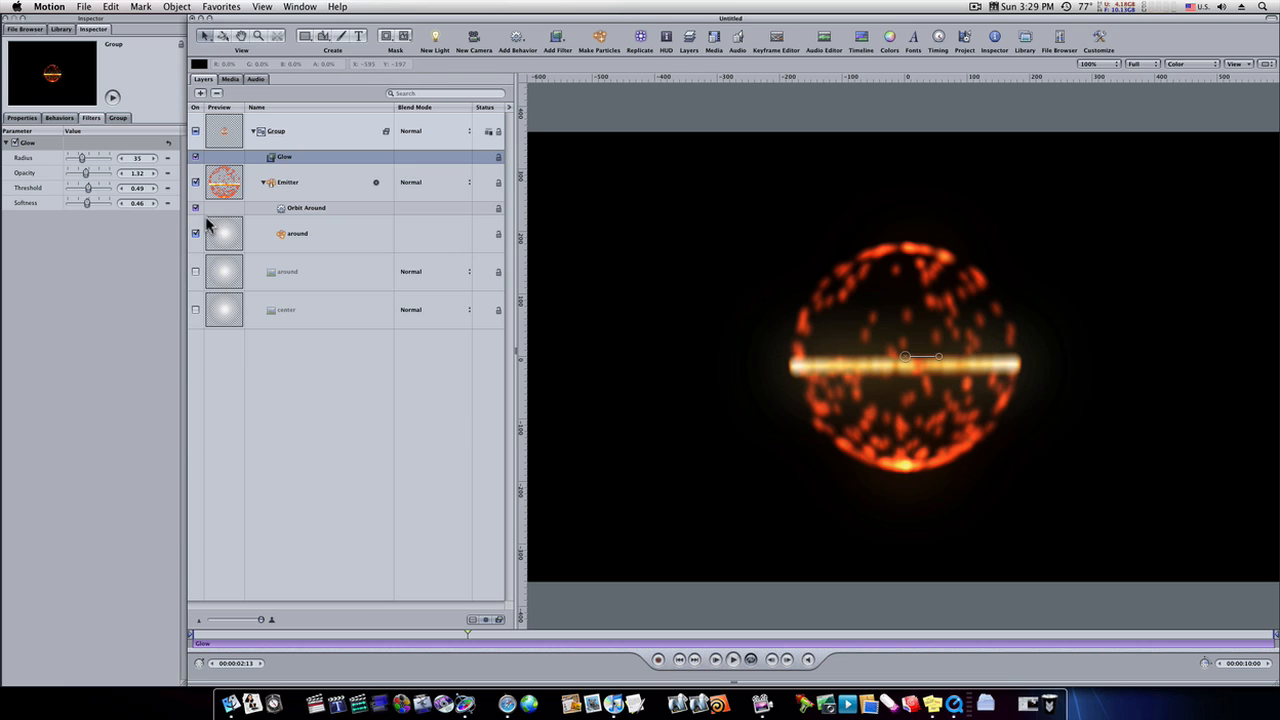
- Try coloring the emitter's particles Over Life with the Star Diamond gradient preset
left_click(294, 187)
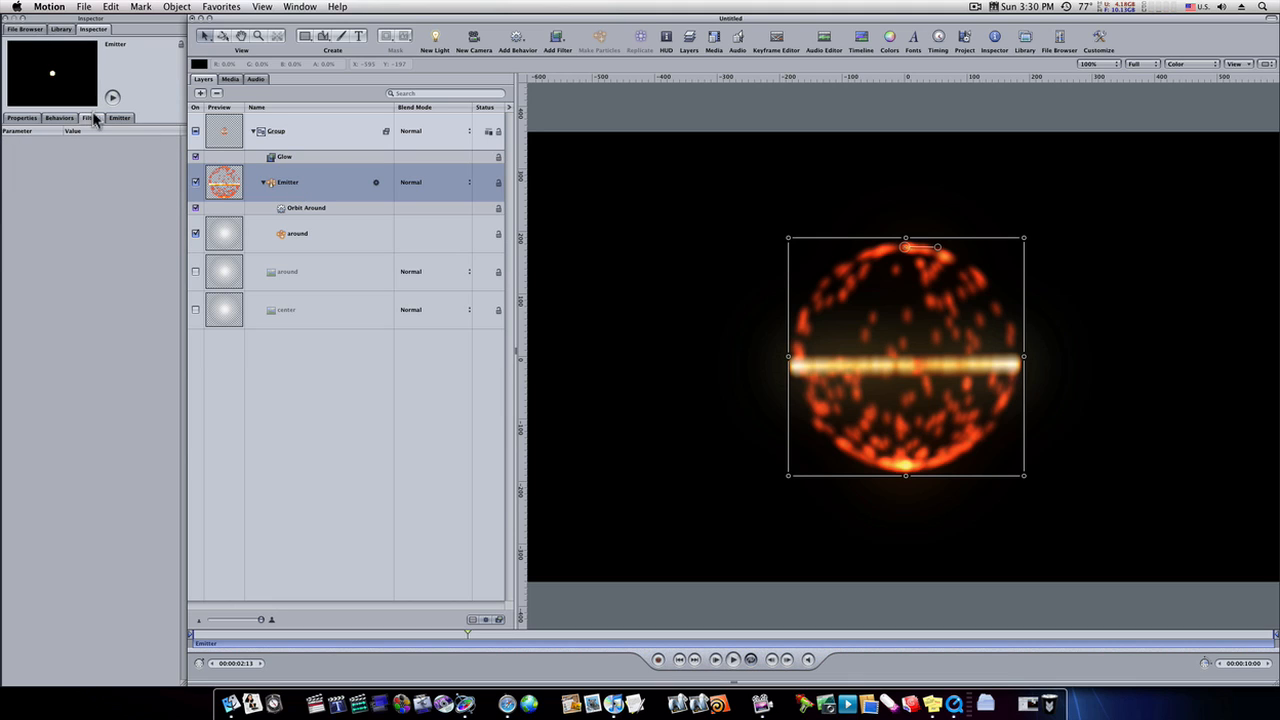
left_click(126, 118)
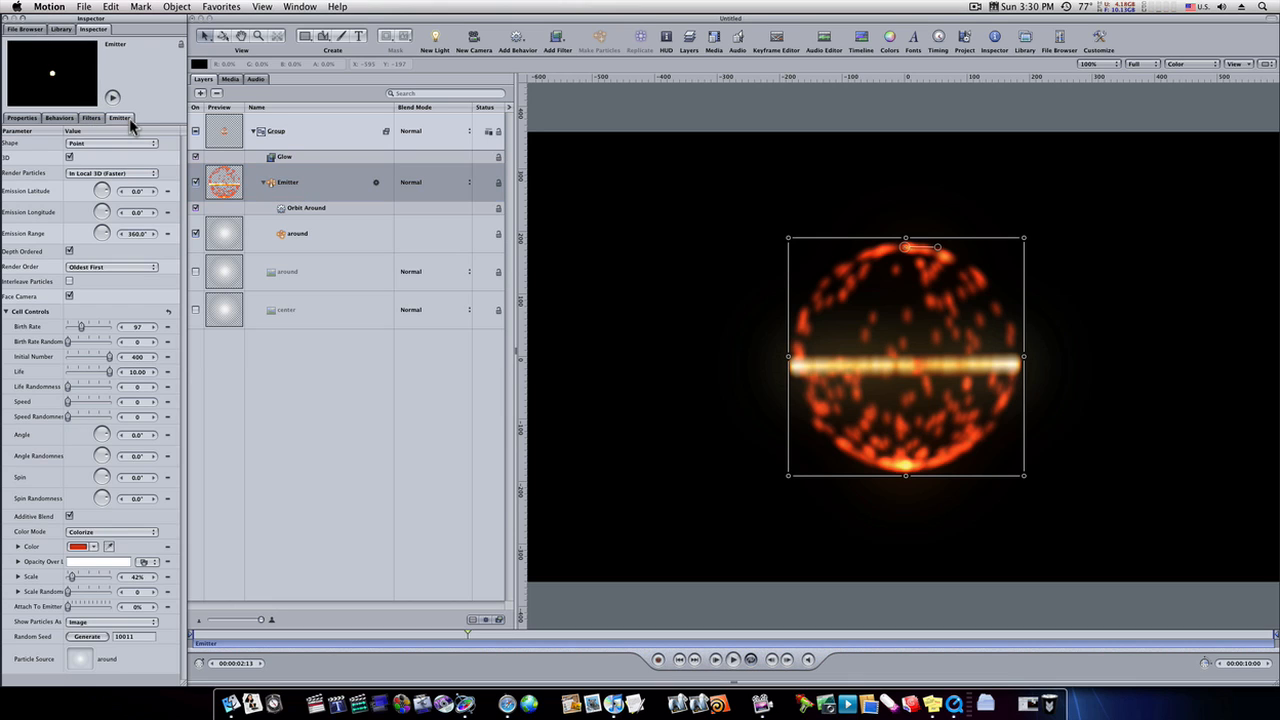
left_click(112, 534)
left_click(110, 544)
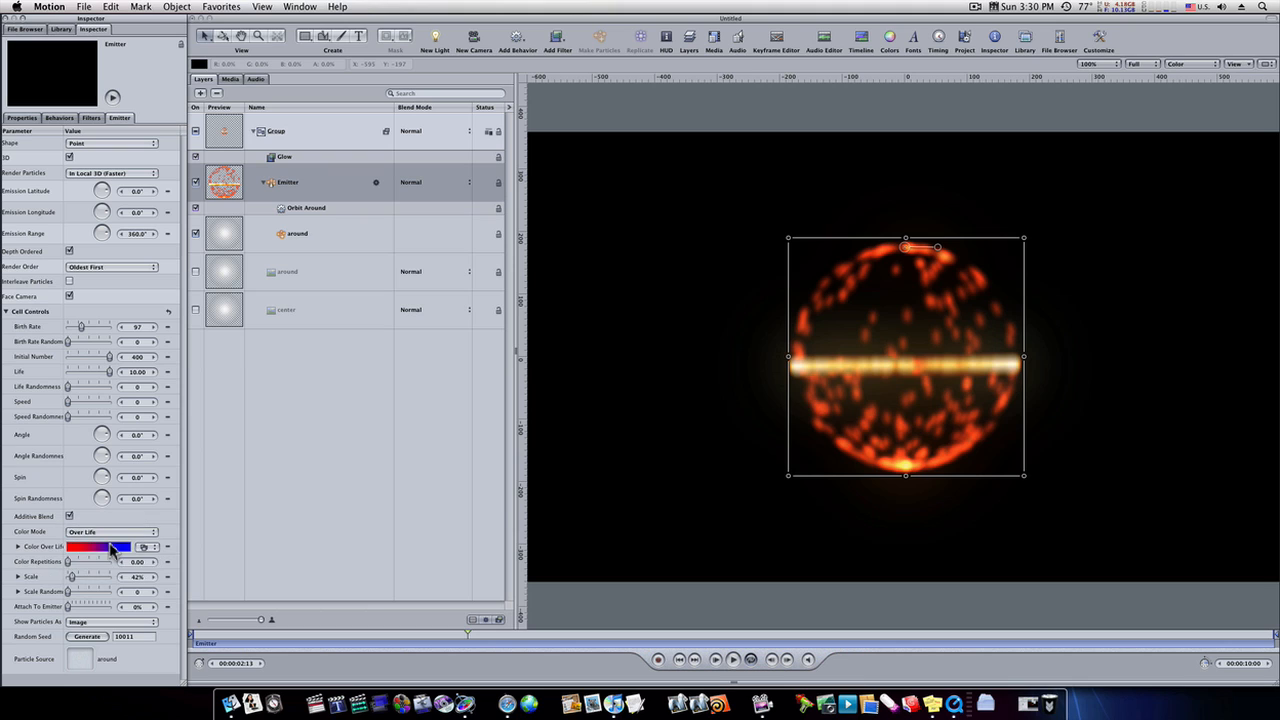
left_click(144, 550)
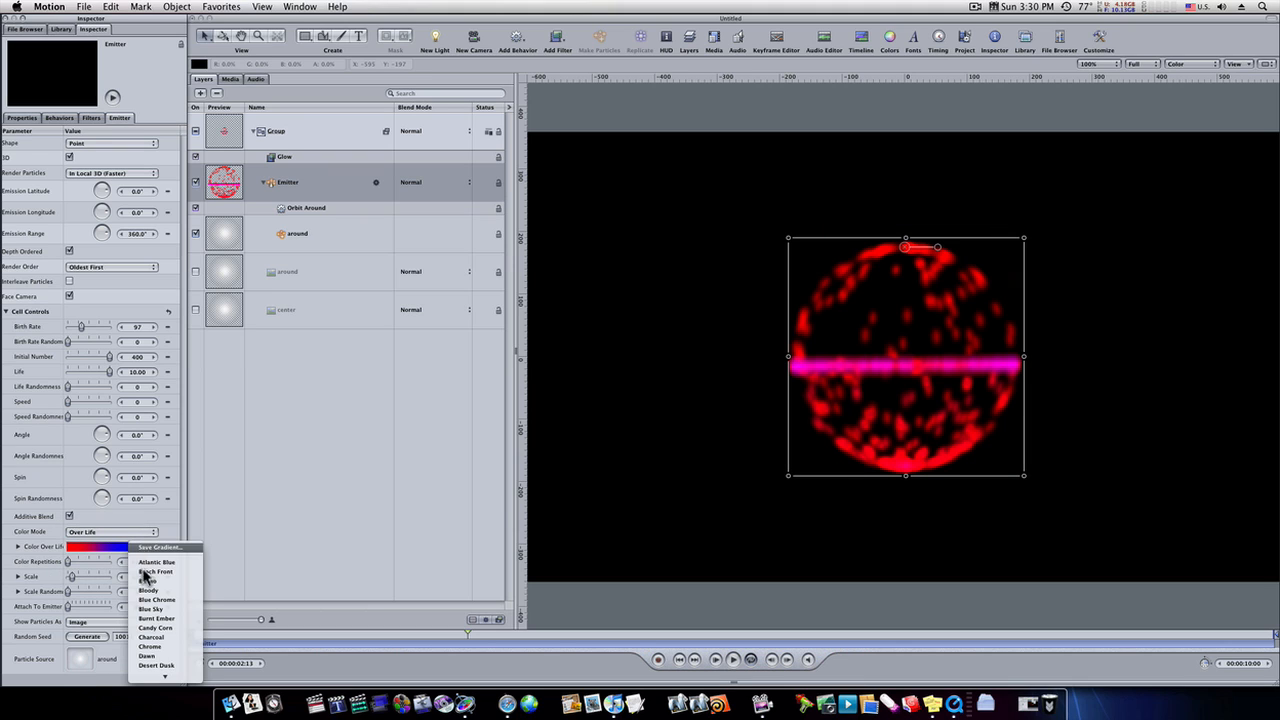
mouse_move(157, 694)
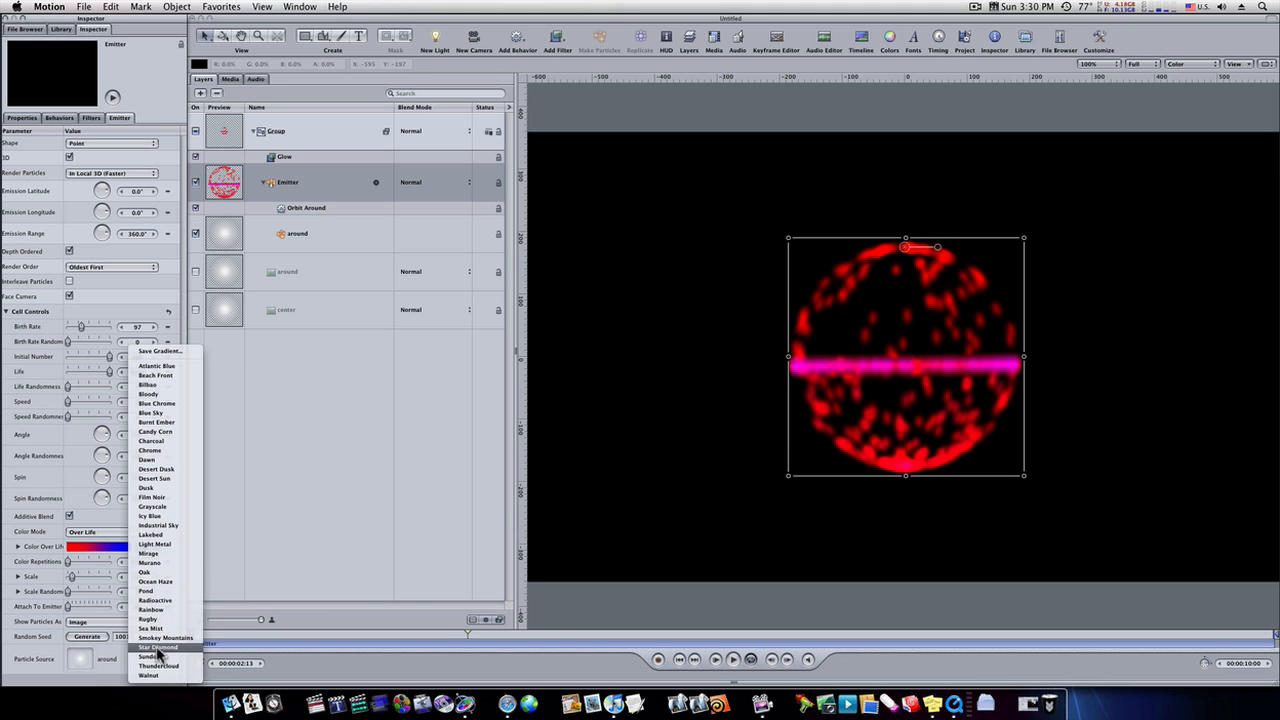
left_click(156, 646)
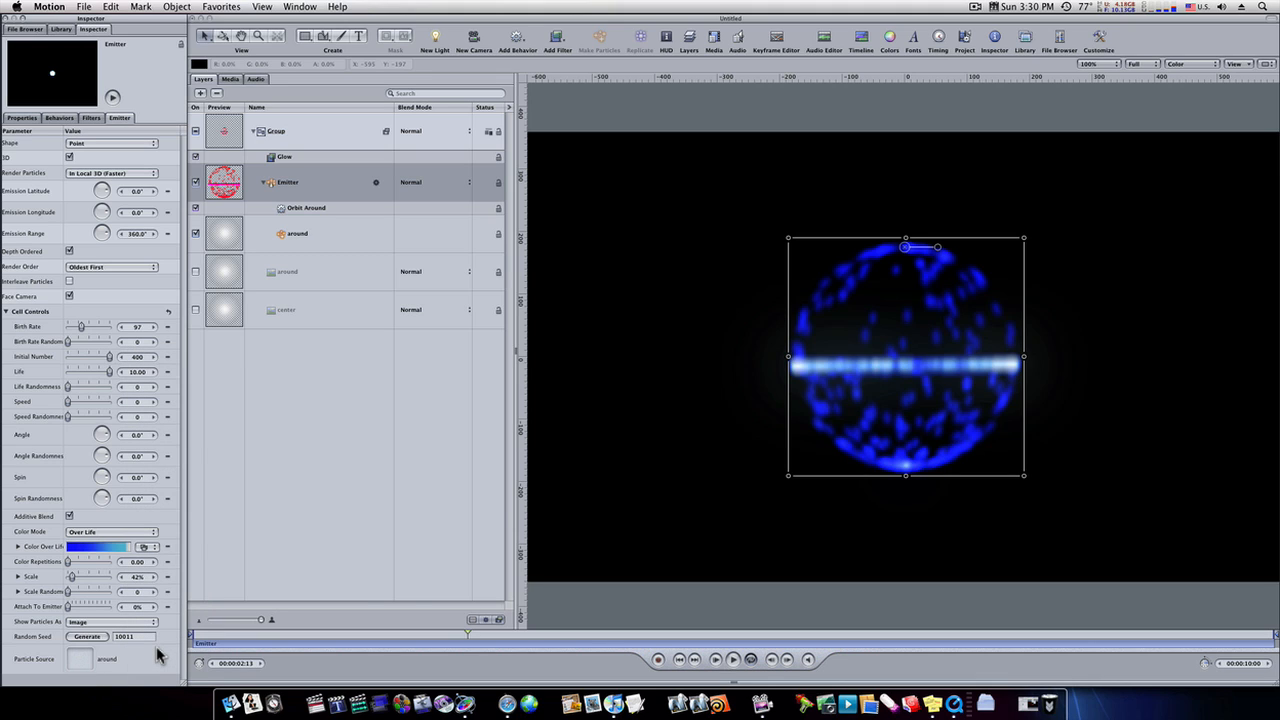
- Play the gradient version briefly and return the particle color mode to Colorize
left_click(734, 660)
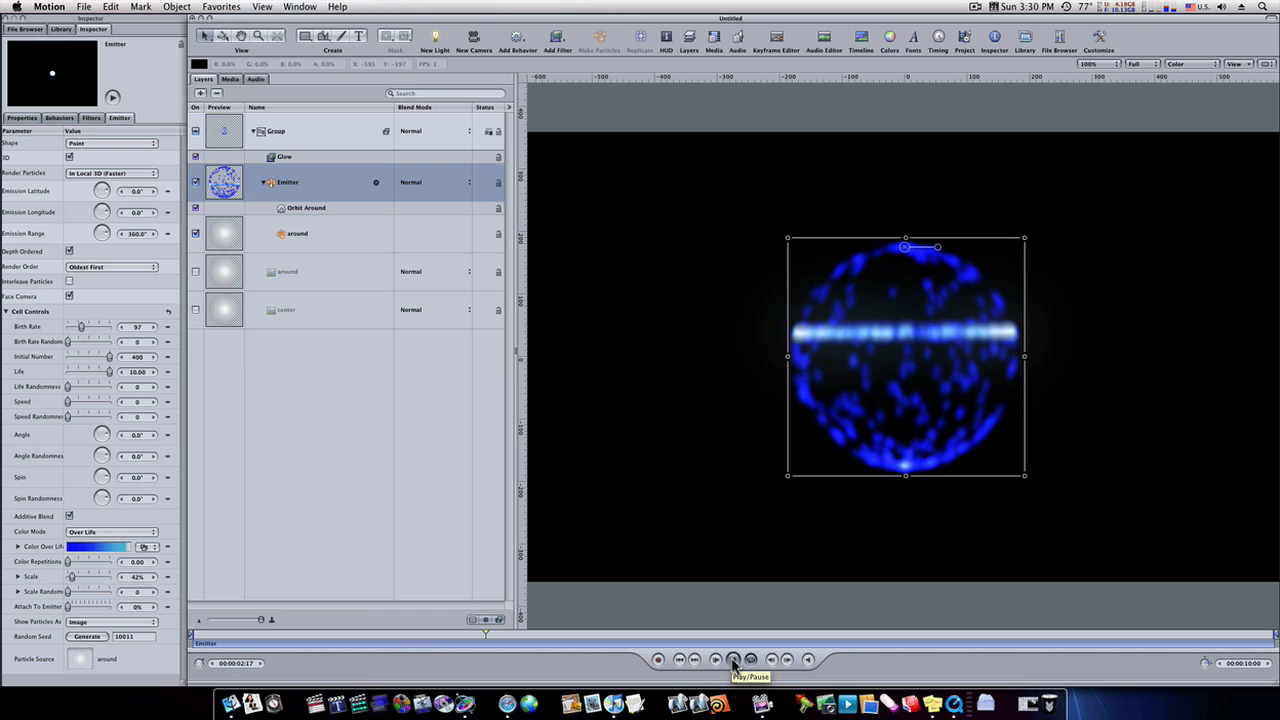
left_click(733, 661)
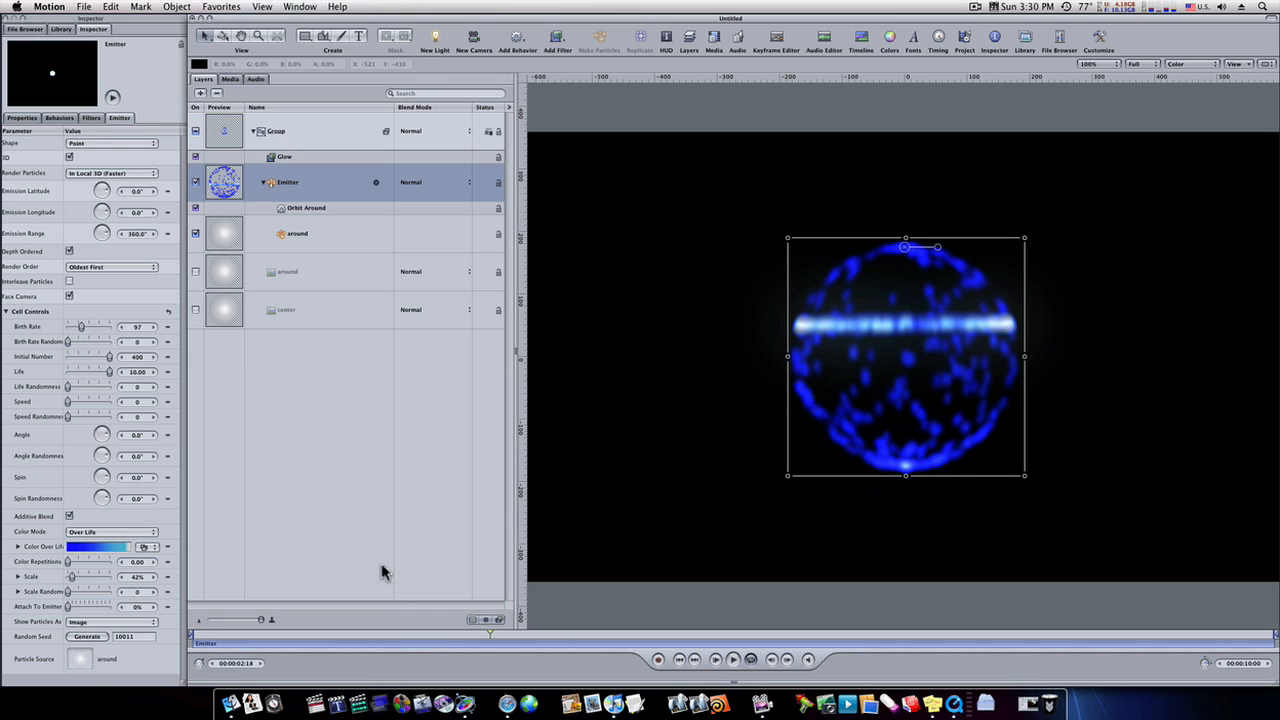
left_click(130, 529)
left_click(100, 523)
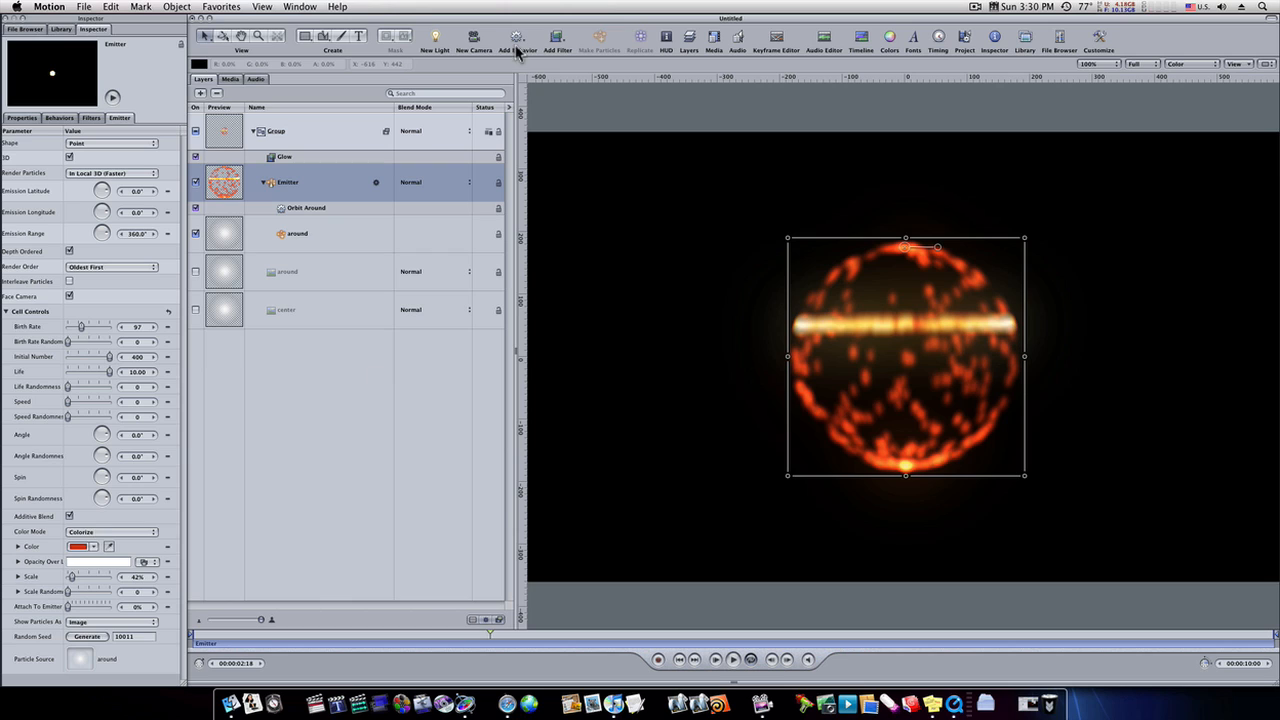
- View the sphere animation full screen with everything deselected
key("super+0")
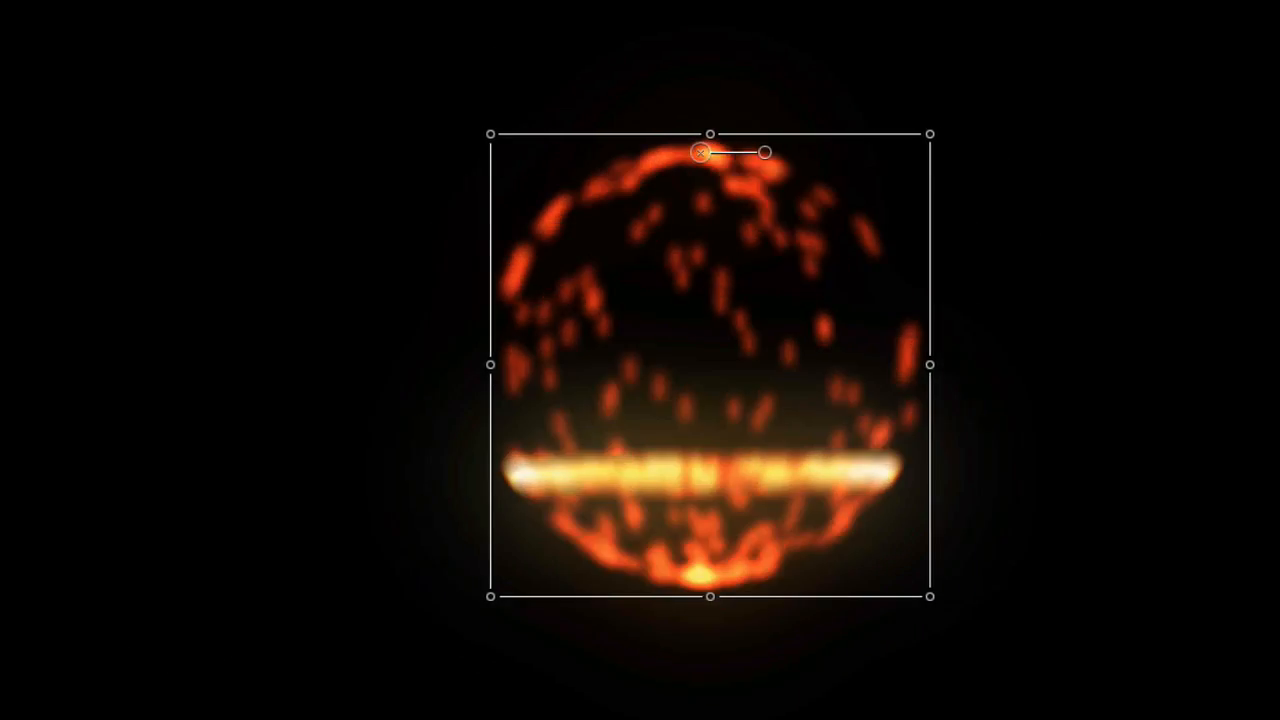
key("super+shift+a")
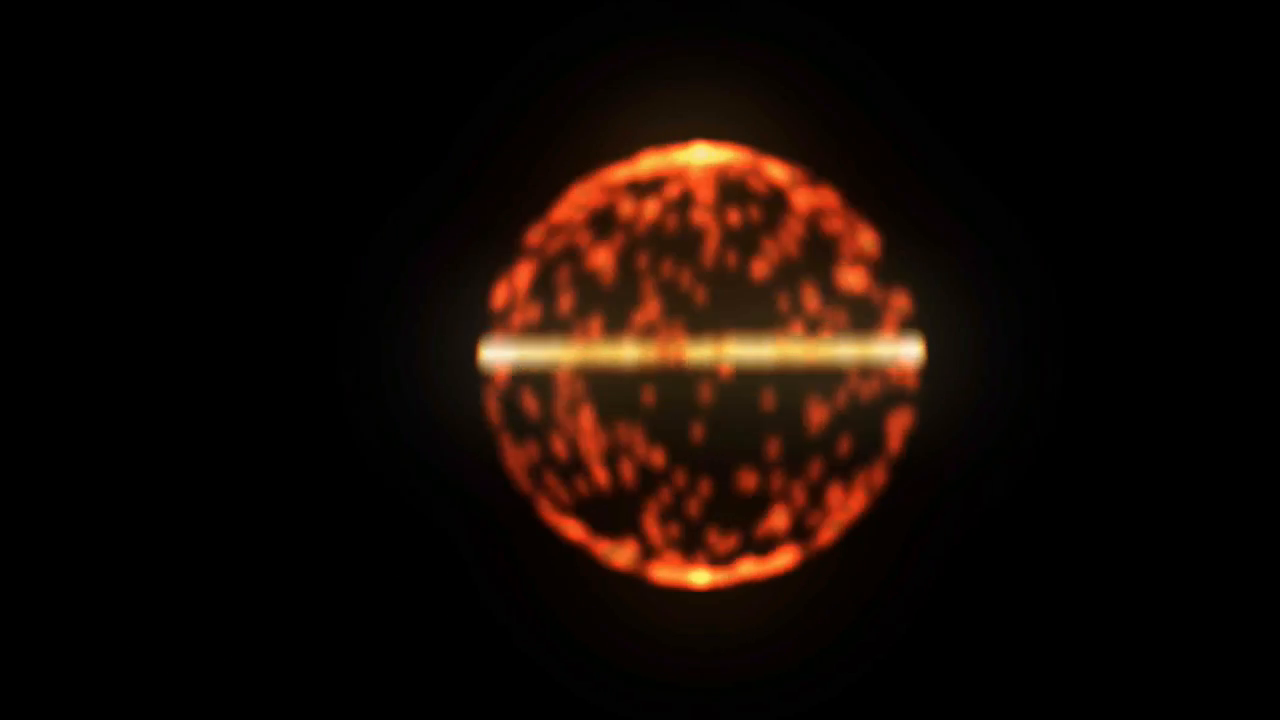